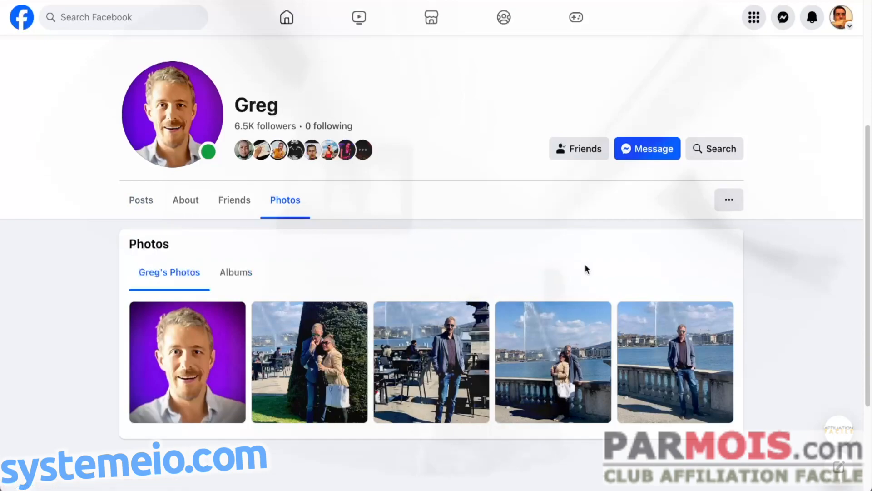
Step: Copy the Facebook photo of the man standing alone by the lakeside balustrade and remove its background in Photopea
{"action": "left_click", "coordinate": [682, 364]}
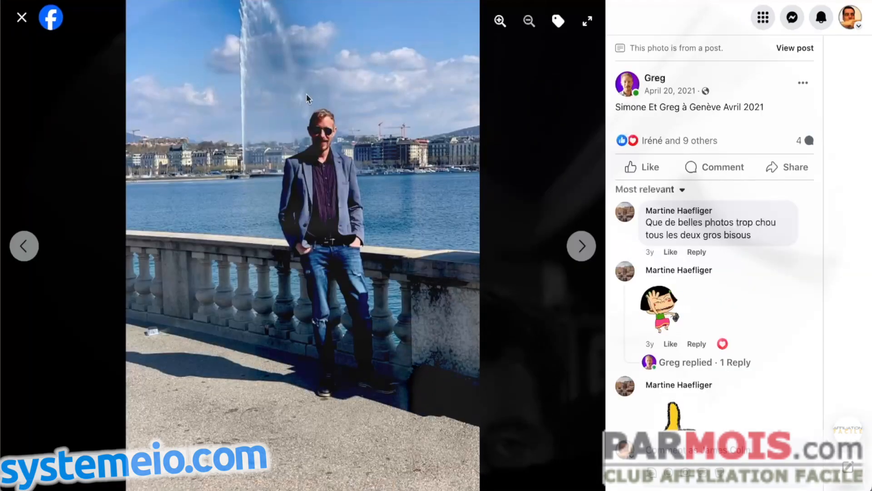
{"action": "right_click", "coordinate": [348, 207]}
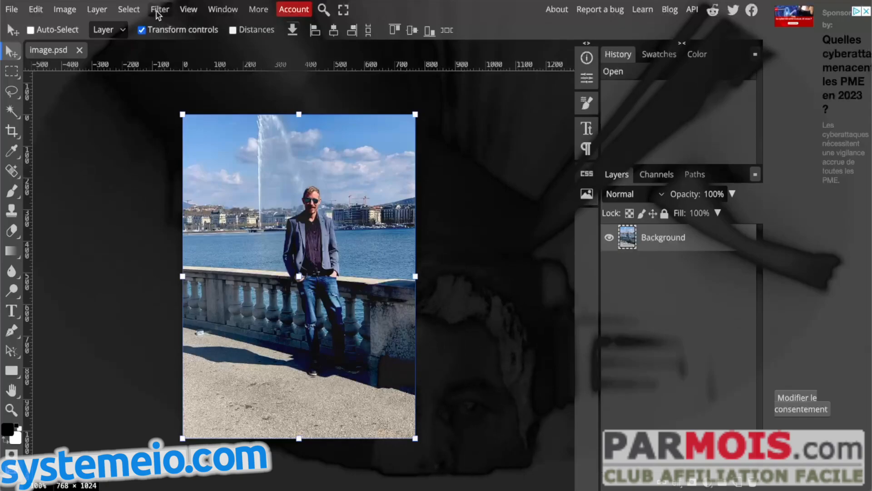
{"action": "left_click", "coordinate": [131, 10]}
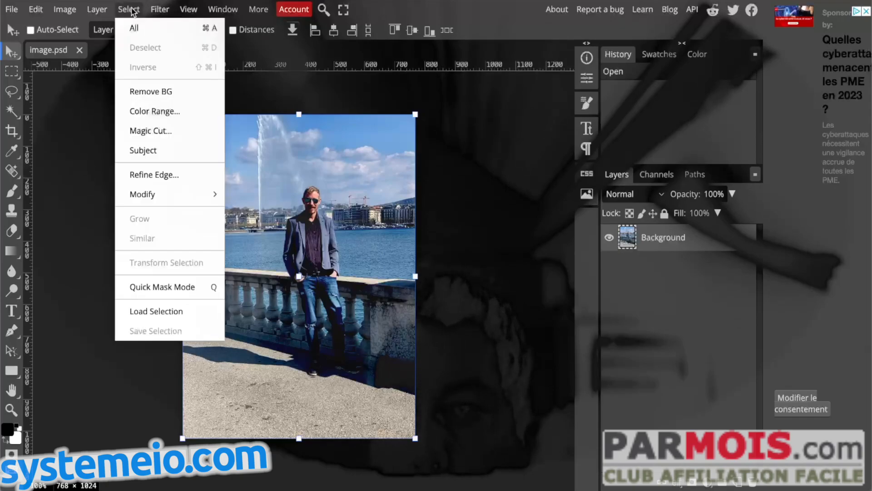
{"action": "left_click", "coordinate": [155, 93]}
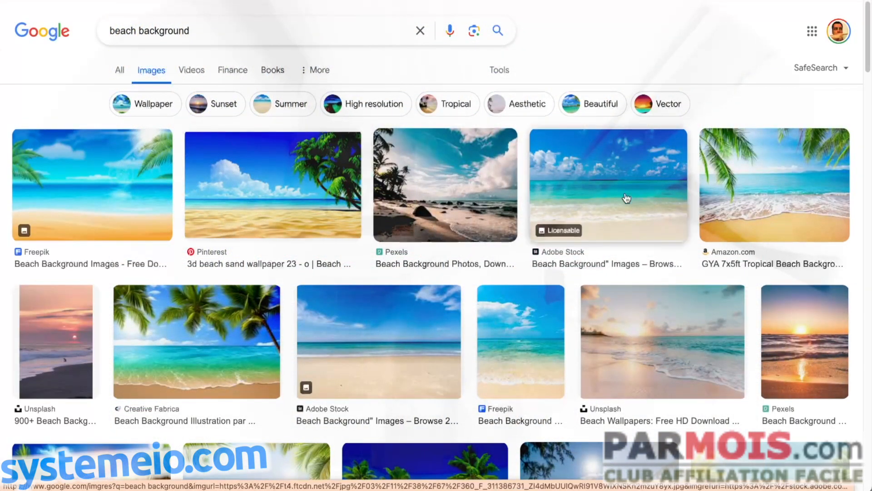
Step: Copy the Amazon.com tropical beach picture with palm leaves from the Google image results
{"action": "left_click", "coordinate": [747, 193]}
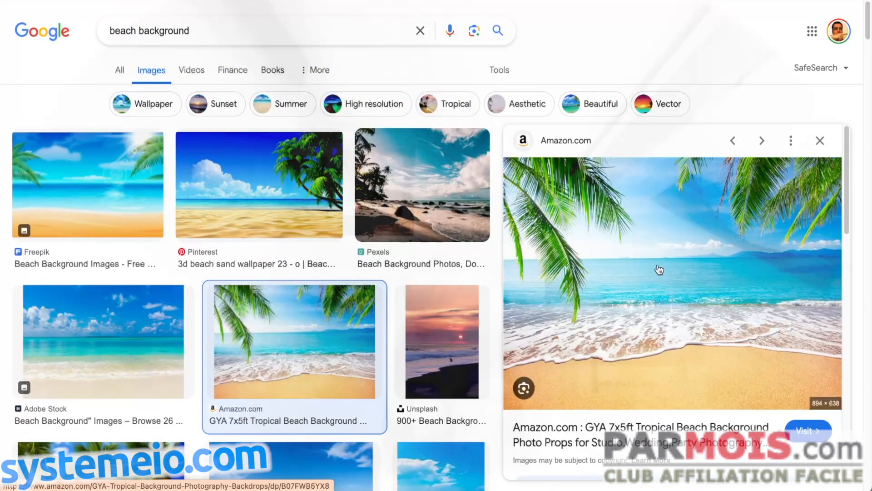
{"action": "right_click", "coordinate": [659, 270]}
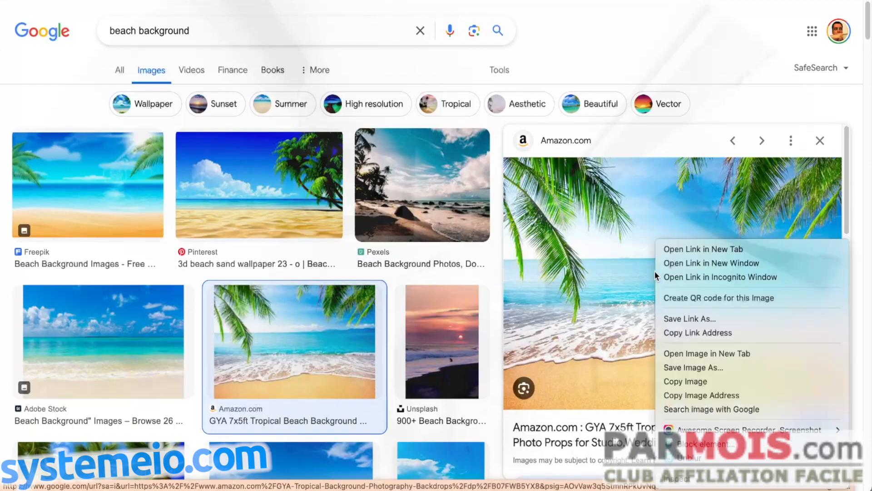
{"action": "left_click", "coordinate": [690, 381]}
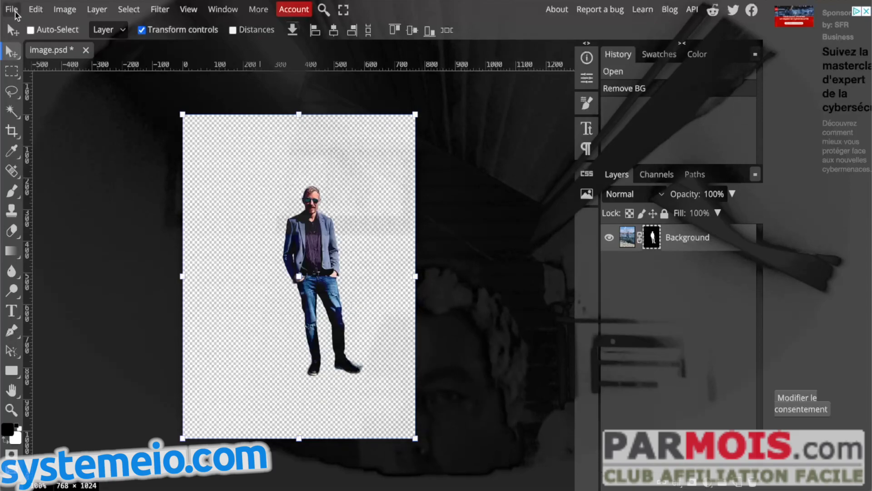
Step: Create a new Photopea project 1024 pixels wide and 768 pixels high with a white background
{"action": "left_click", "coordinate": [15, 13]}
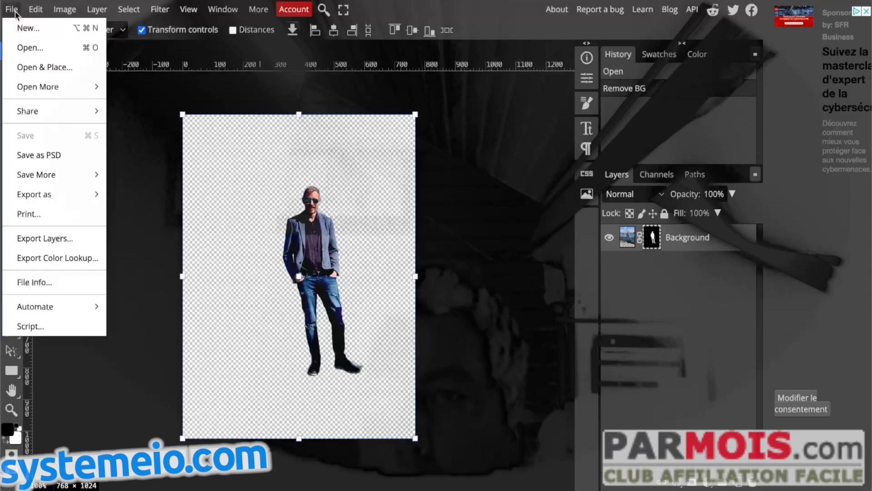
{"action": "left_click", "coordinate": [46, 27]}
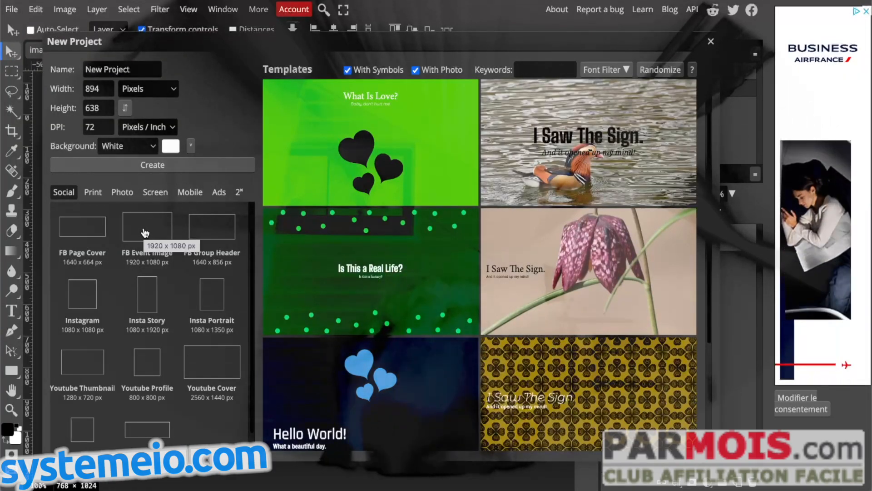
{"action": "left_click", "coordinate": [100, 88]}
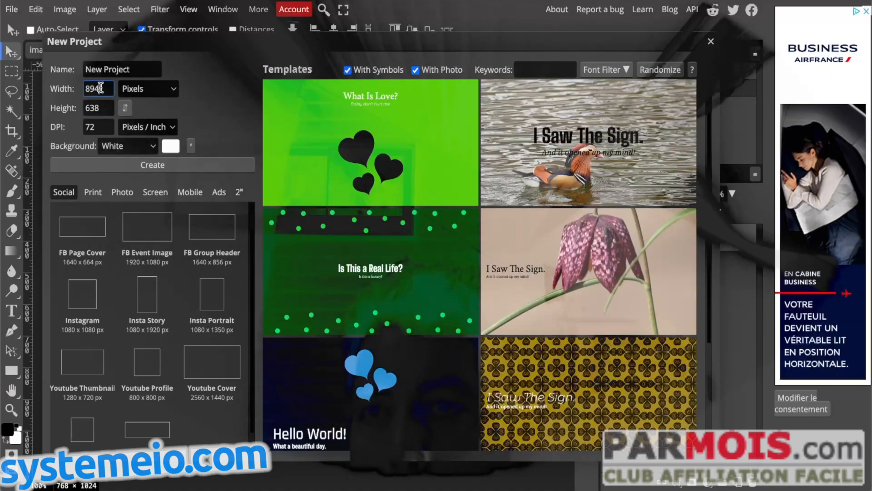
{"action": "double_click", "coordinate": [101, 87]}
{"action": "type", "text": "102"}
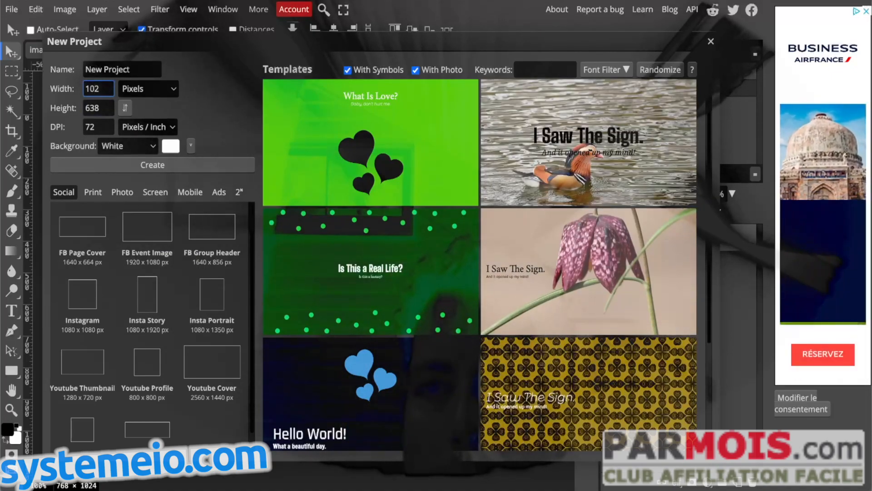
{"action": "type", "text": "4"}
{"action": "key", "text": "Tab"}
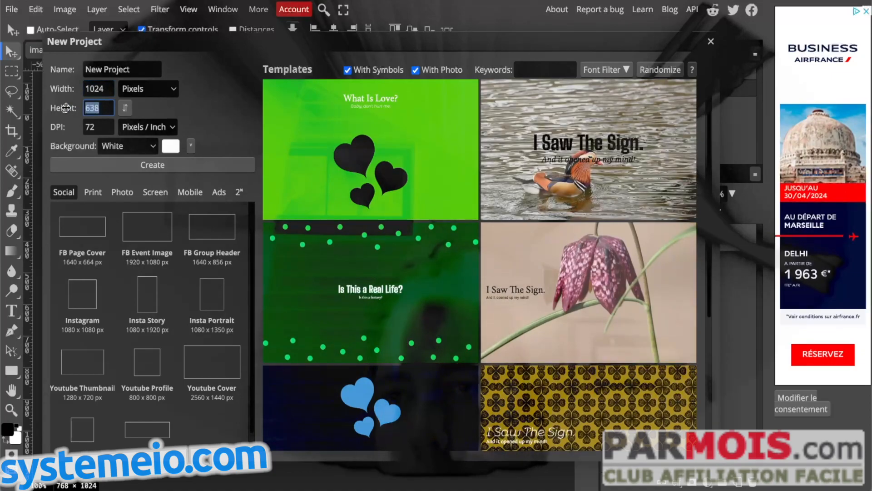
{"action": "type", "text": "768"}
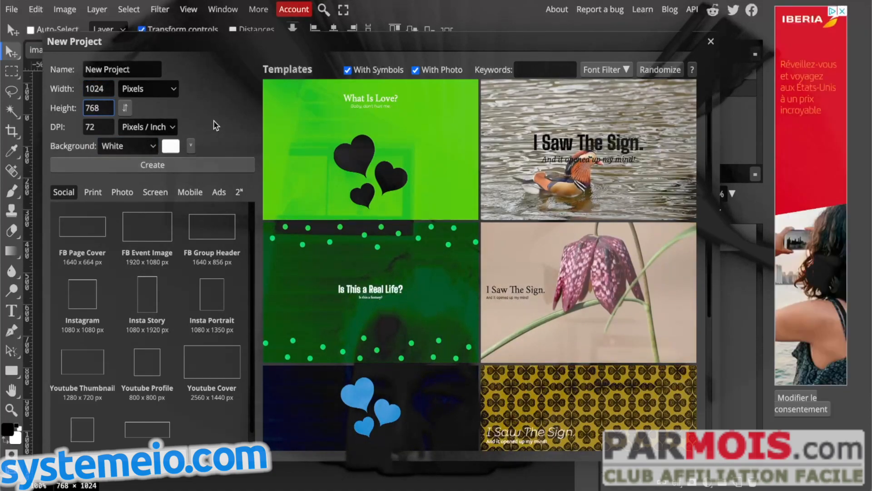
{"action": "left_click", "coordinate": [157, 164]}
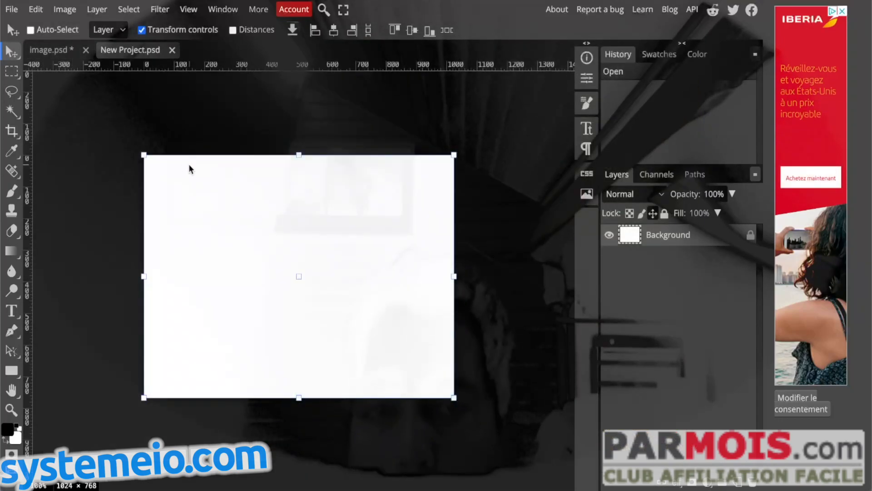
Step: Paste the beach picture into the new project and stretch it to cover the whole canvas
{"action": "key", "text": "ctrl+v"}
{"action": "left_click_drag", "start_coordinate": [239, 248], "coordinate": [223, 232]}
{"action": "left_click", "coordinate": [415, 358]}
{"action": "left_click_drag", "start_coordinate": [417, 361], "coordinate": [454, 398]}
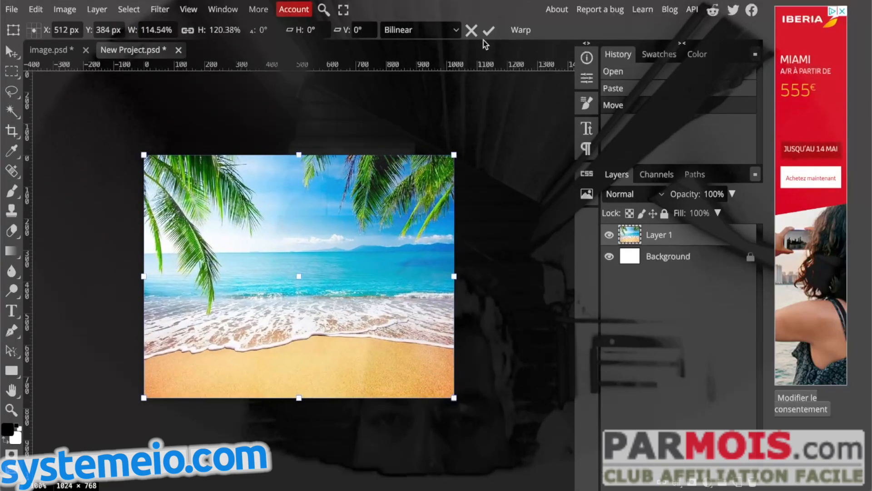
{"action": "left_click", "coordinate": [488, 30]}
Step: Bring the cut-out man's layer from image.psd into the beach project and position him standing on the sand
{"action": "left_click", "coordinate": [49, 50]}
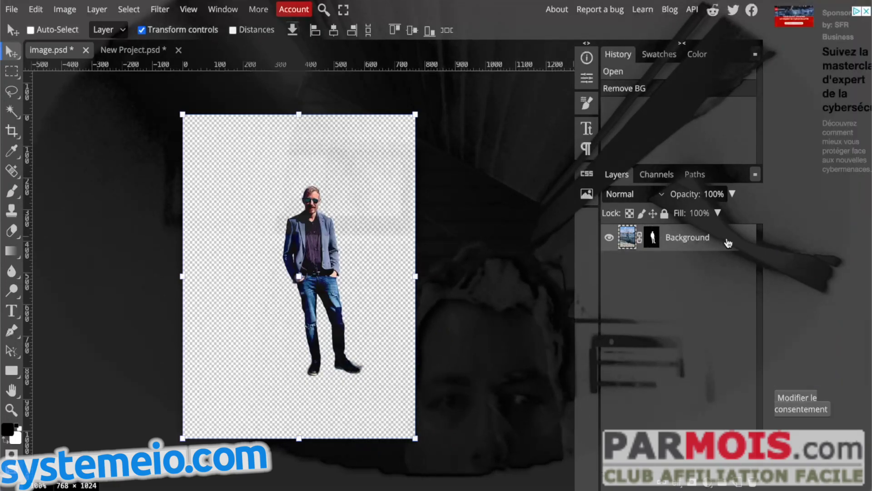
{"action": "left_click_drag", "start_coordinate": [685, 245], "coordinate": [160, 68]}
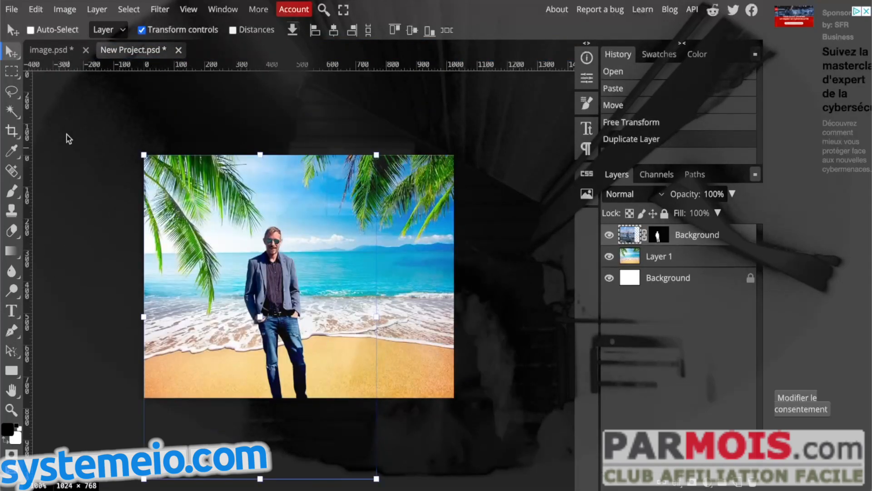
{"action": "left_click_drag", "start_coordinate": [230, 460], "coordinate": [278, 432]}
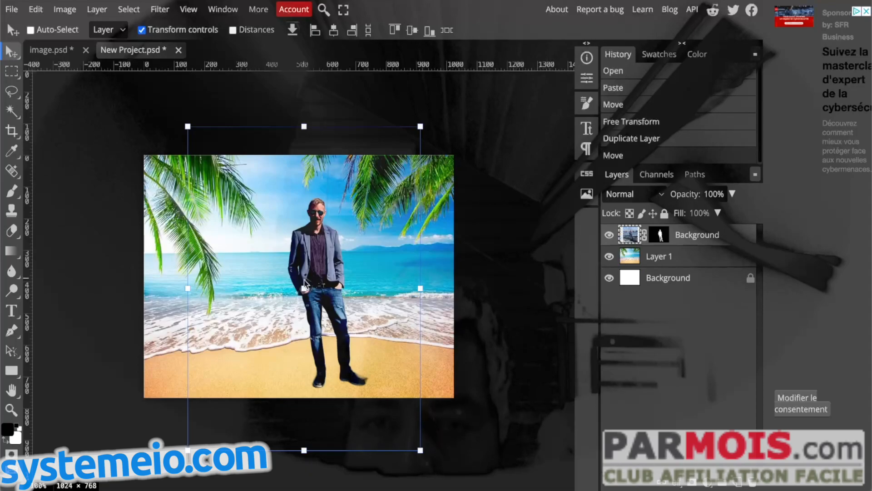
Step: Add an empty layer directly beneath the man's layer and set up a soft brush of 41 px with 0% hardness
{"action": "left_click", "coordinate": [739, 483]}
{"action": "left_click_drag", "start_coordinate": [702, 245], "coordinate": [705, 269]}
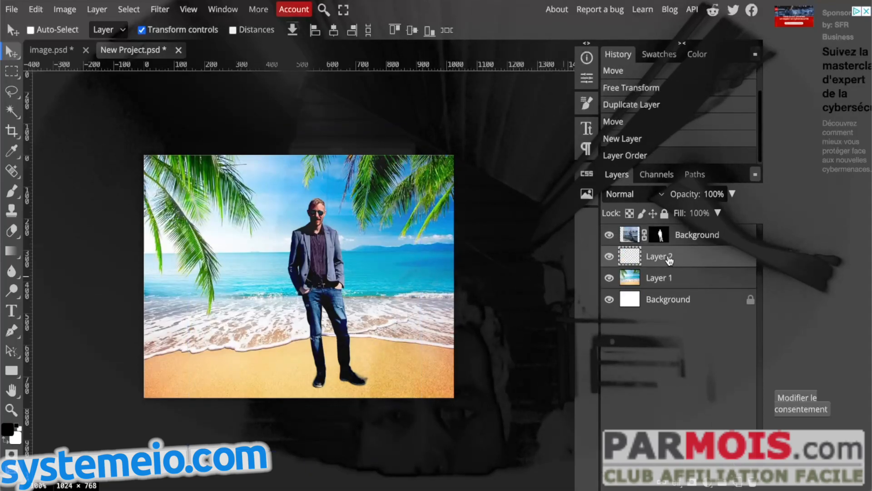
{"action": "left_click", "coordinate": [11, 190]}
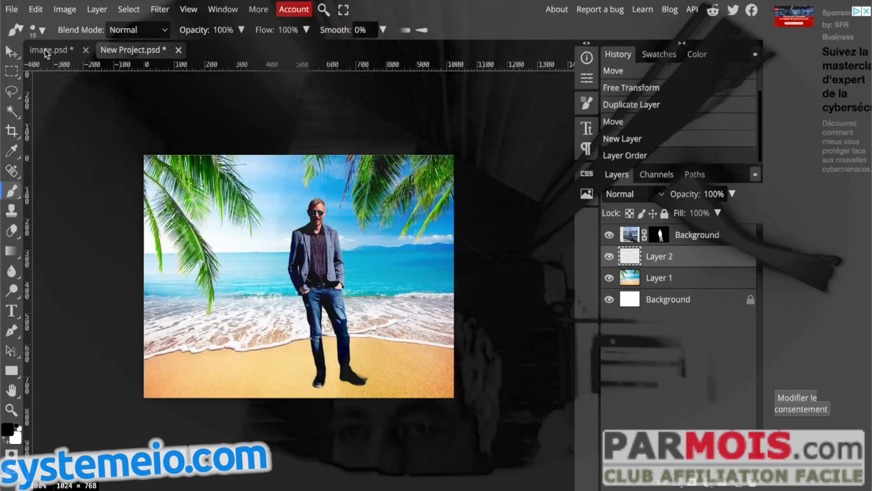
{"action": "left_click", "coordinate": [44, 30]}
{"action": "left_click", "coordinate": [143, 131]}
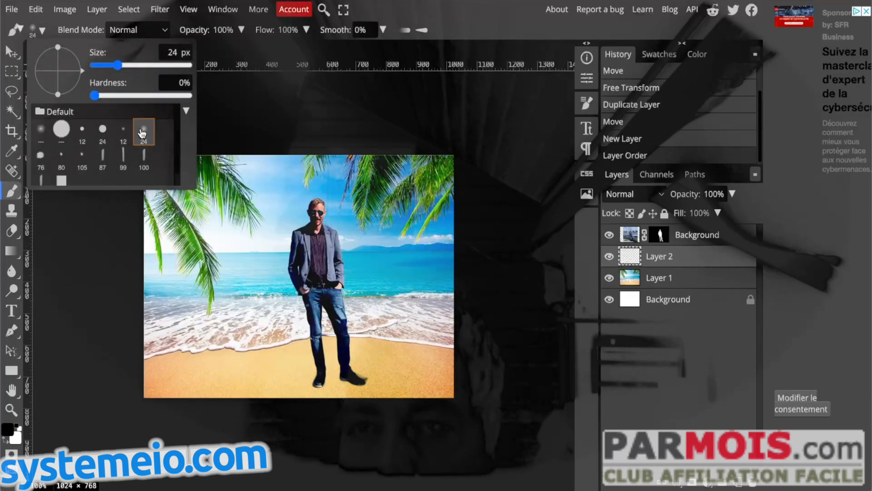
{"action": "left_click_drag", "start_coordinate": [118, 65], "coordinate": [123, 65]}
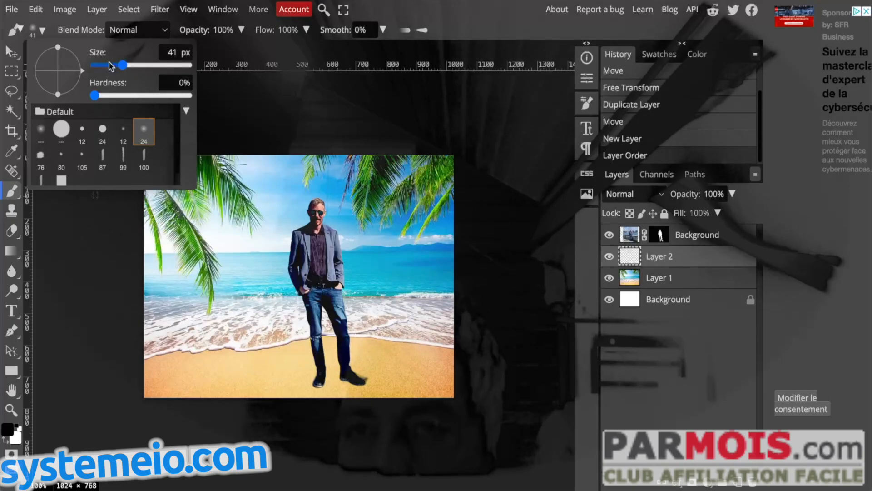
{"action": "left_click", "coordinate": [42, 30]}
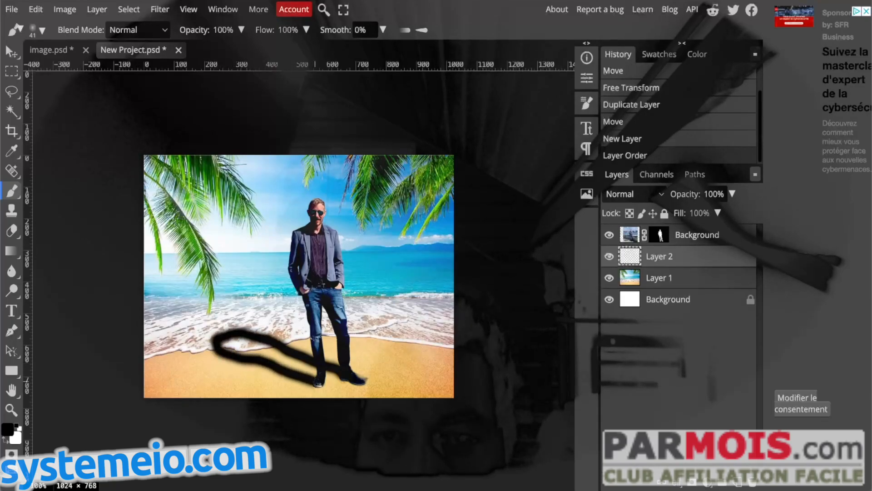
Step: Paint a filled black shadow of the man stretching from his feet across the sand, and set its layer's opacity to 47%
{"action": "left_click_drag", "start_coordinate": [317, 382], "coordinate": [310, 371]}
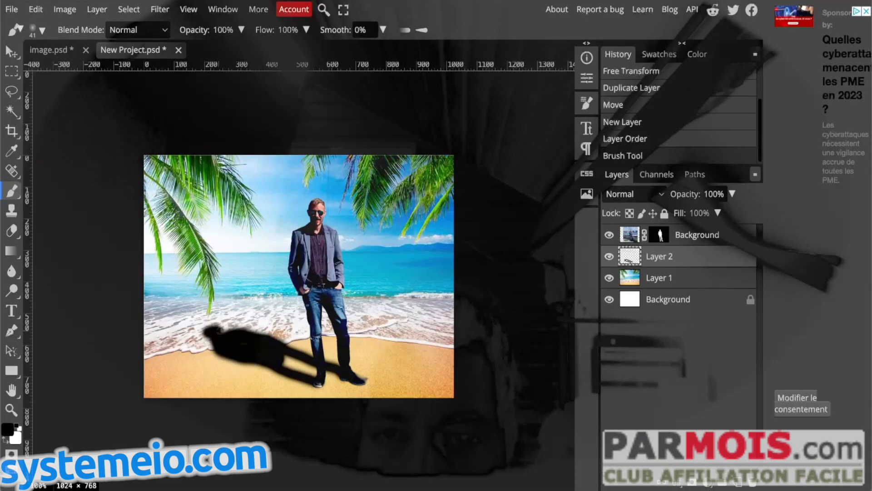
{"action": "left_click", "coordinate": [221, 331]}
{"action": "left_click", "coordinate": [732, 194]}
{"action": "left_click_drag", "start_coordinate": [727, 214], "coordinate": [702, 213]}
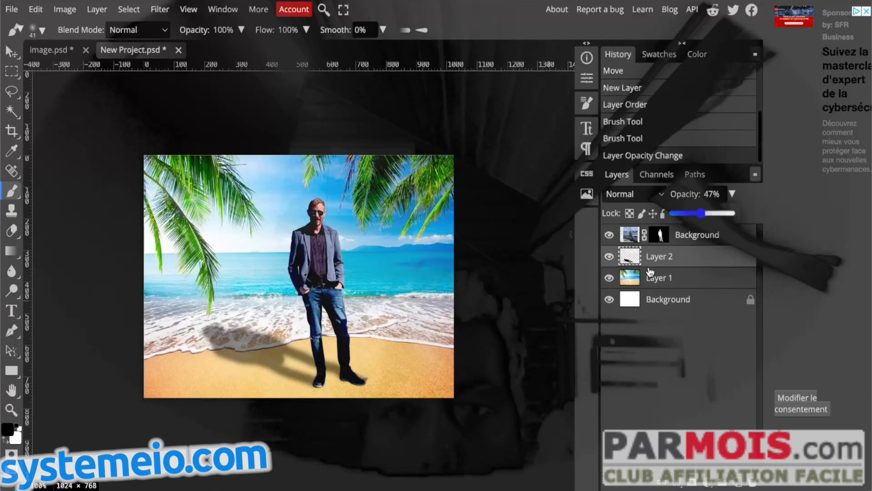
Step: Enlarge the beach layer to about 103.7% so that it extends slightly past the canvas edges
{"action": "left_click", "coordinate": [663, 279]}
{"action": "key", "text": "v"}
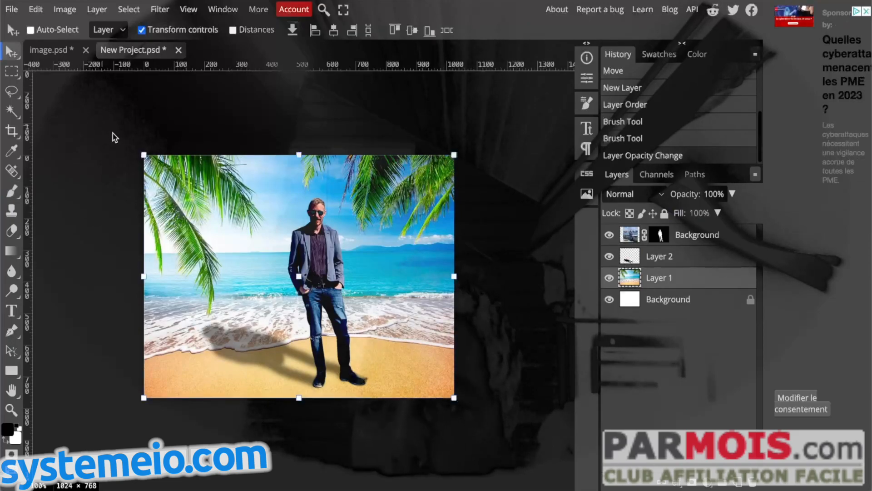
{"action": "left_click_drag", "start_coordinate": [145, 155], "coordinate": [137, 149]}
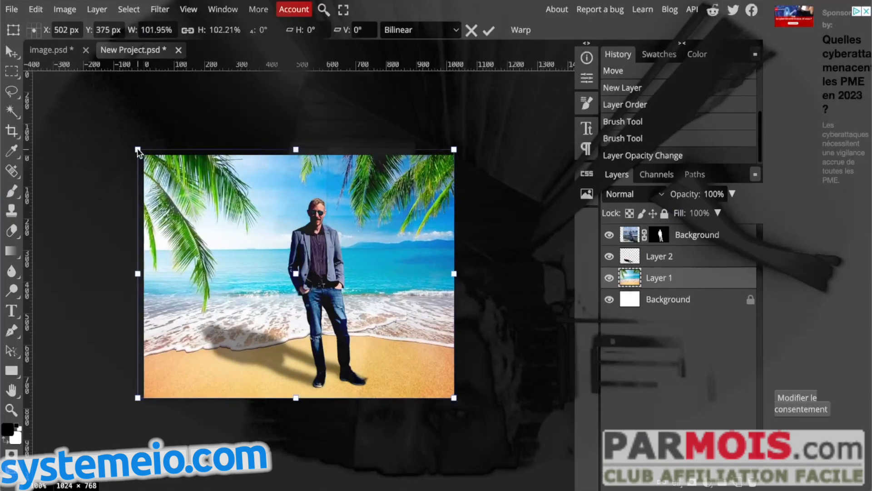
{"action": "left_click_drag", "start_coordinate": [454, 398], "coordinate": [460, 401]}
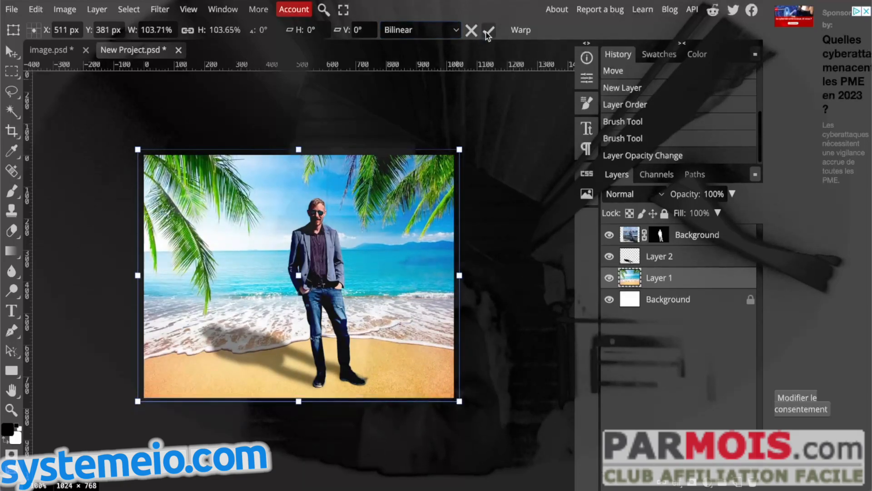
{"action": "key", "text": "Return"}
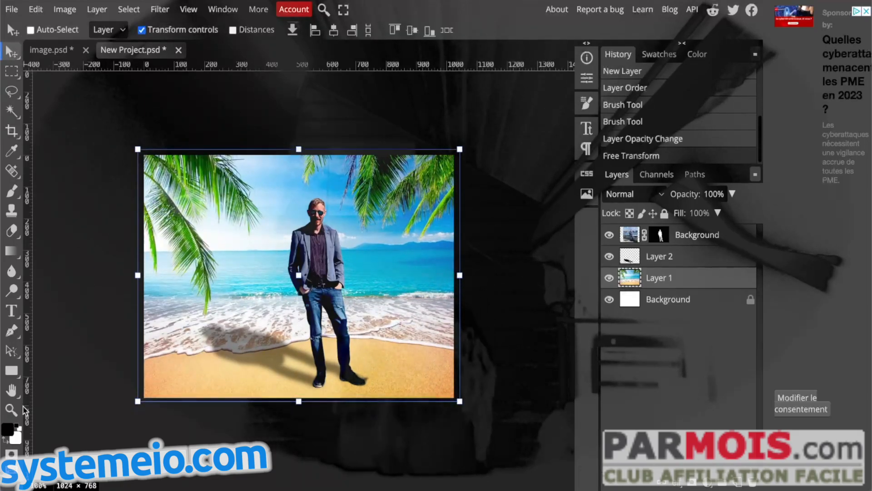
Step: Export the finished beach composite as a PNG image and save it
{"action": "key", "text": "z"}
{"action": "left_click", "coordinate": [264, 291]}
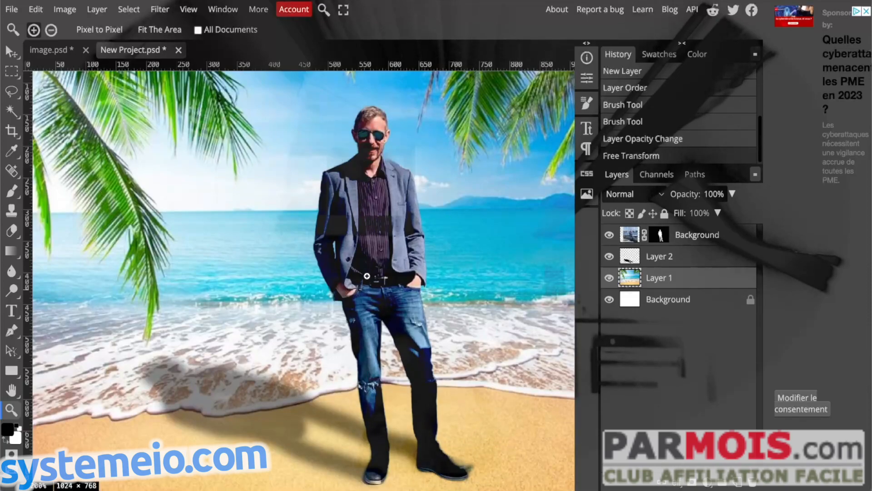
{"action": "left_click", "coordinate": [12, 10]}
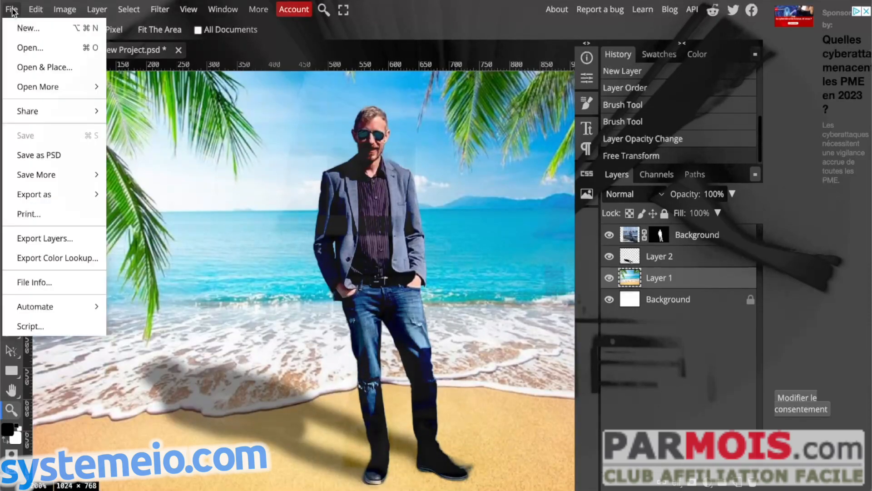
{"action": "mouse_move", "coordinate": [77, 194]}
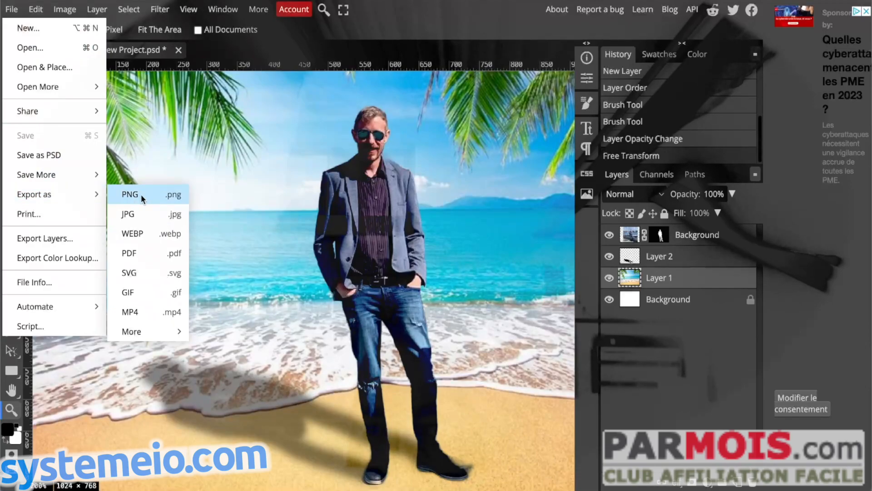
{"action": "left_click", "coordinate": [141, 195]}
{"action": "left_click", "coordinate": [455, 242]}
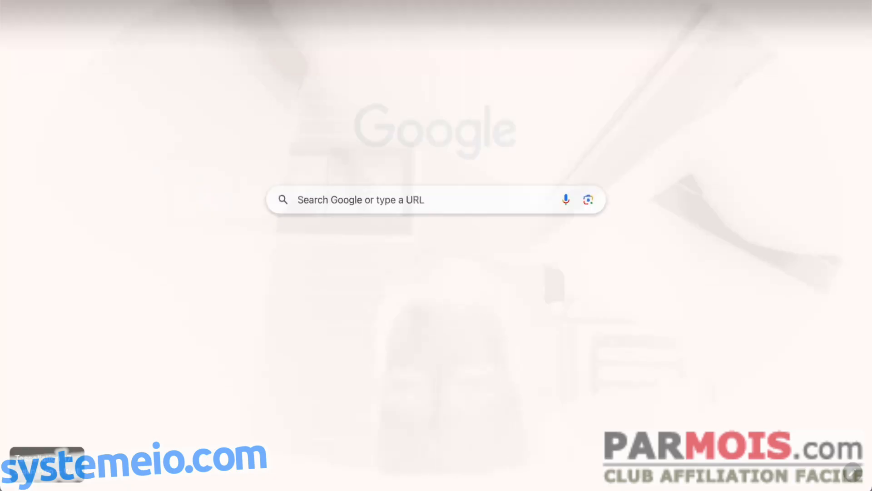
Step: Upload New Project - 2024-04-30T124253.973.png to Krea's image enhancer and start enhancing it with a 2x upscaling factor
{"action": "type", "text": "kre"}
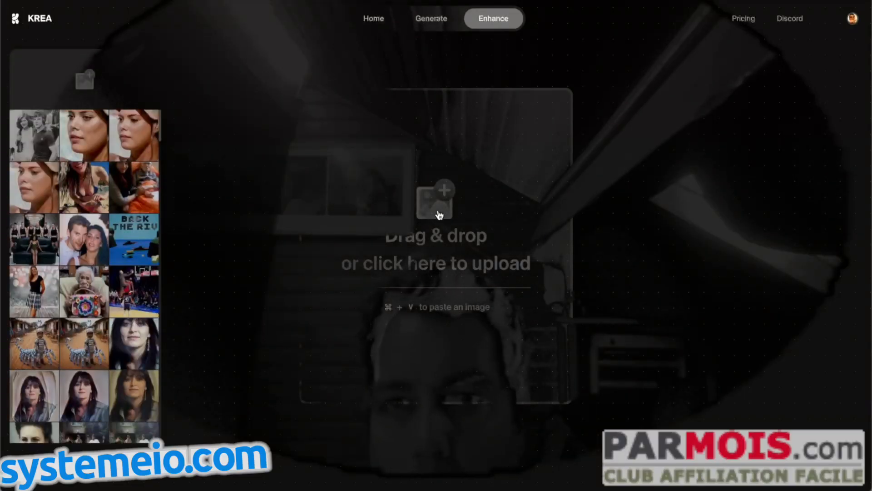
{"action": "left_click", "coordinate": [439, 206]}
{"action": "scroll", "coordinate": [391, 184], "scroll_direction": "up", "scroll_amount": 5}
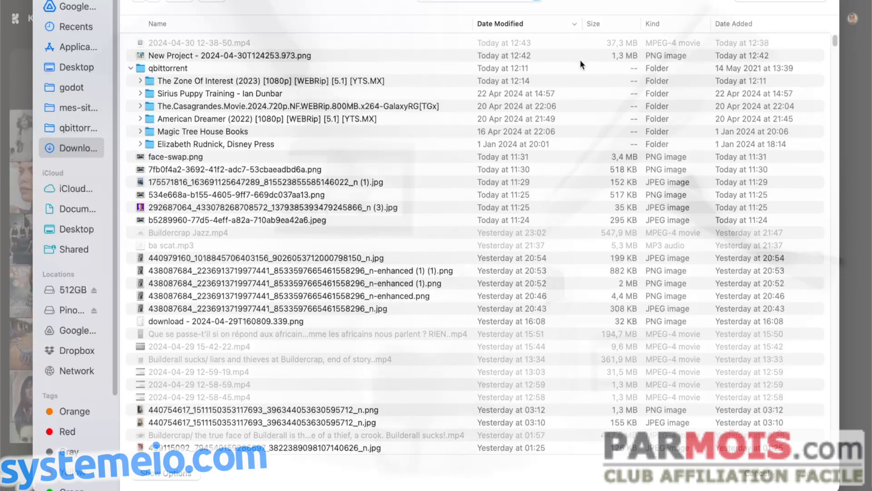
{"action": "left_click", "coordinate": [286, 57]}
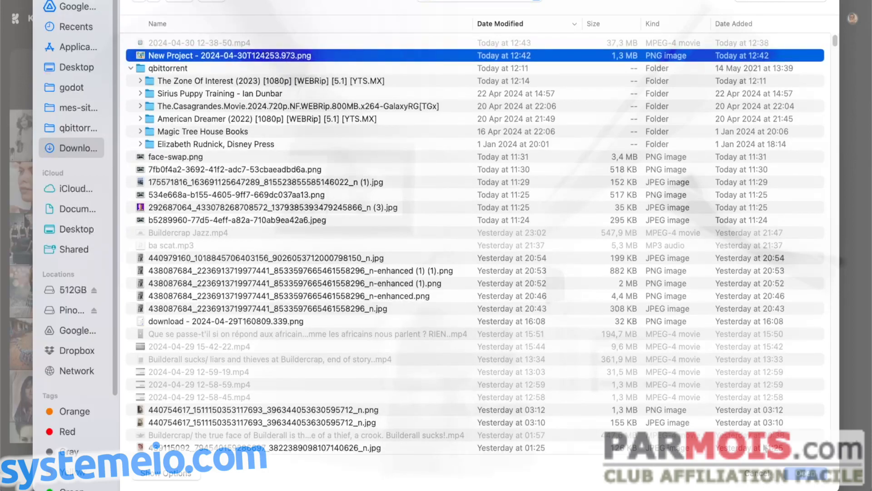
{"action": "left_click", "coordinate": [798, 473]}
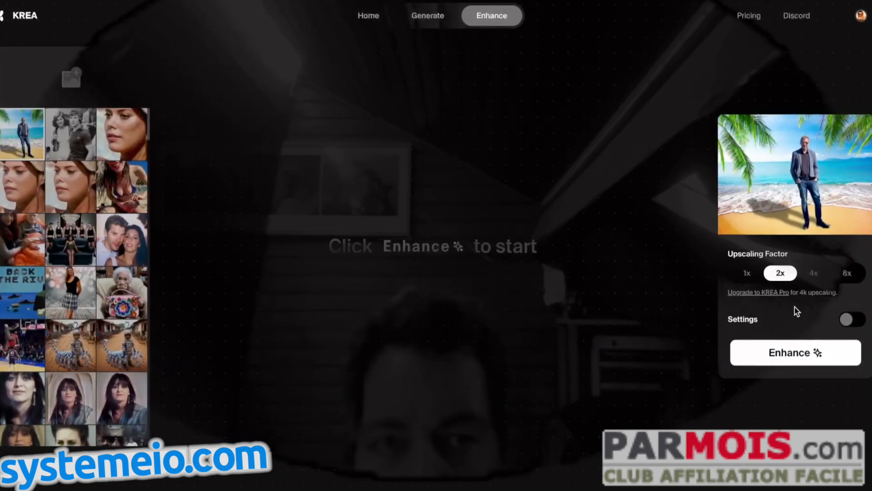
{"action": "left_click", "coordinate": [797, 358]}
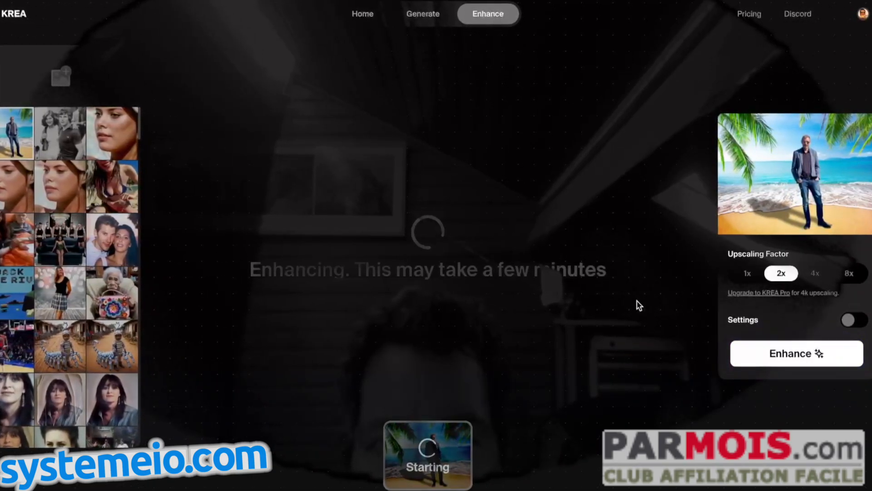
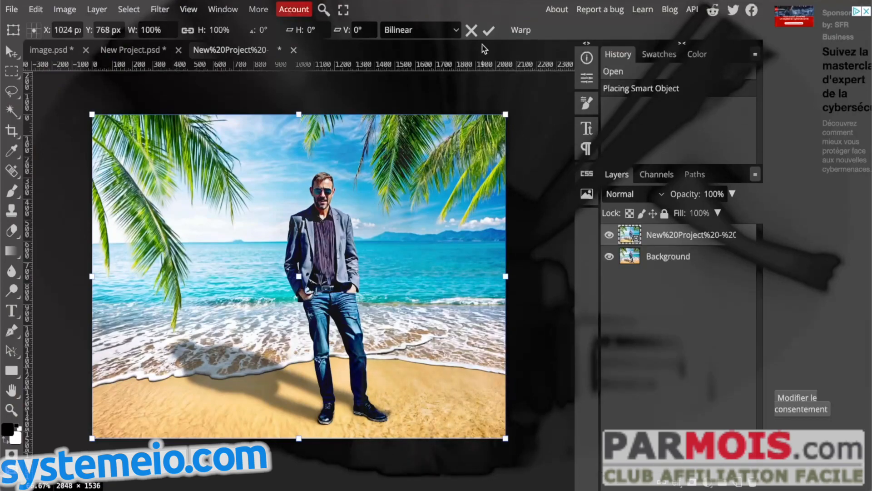
Step: Commit the placement of the second enhanced image and compare its face with the Background version by toggling the layer's visibility
{"action": "left_click", "coordinate": [488, 30]}
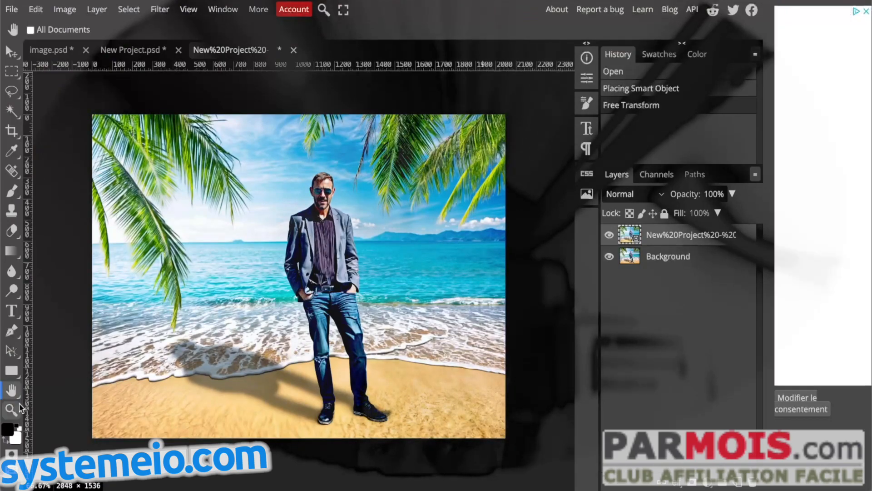
{"action": "key", "text": "z"}
{"action": "left_click", "coordinate": [327, 201]}
{"action": "left_click", "coordinate": [327, 200]}
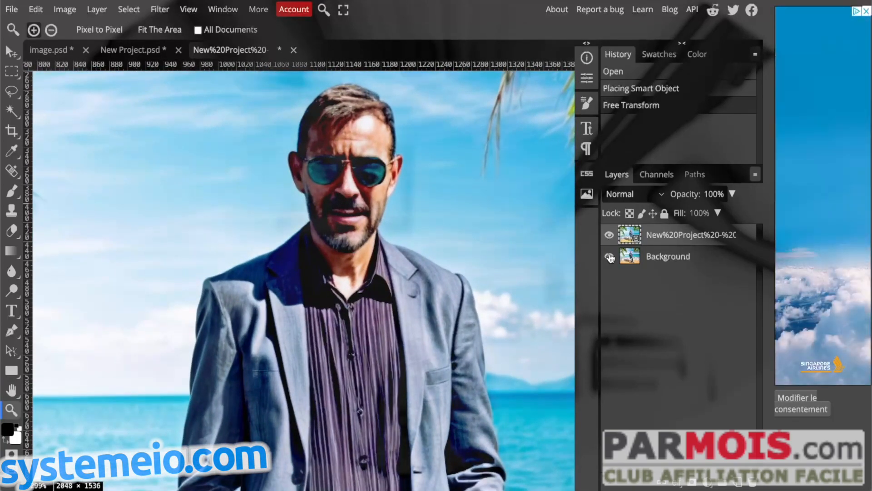
{"action": "left_click", "coordinate": [610, 235]}
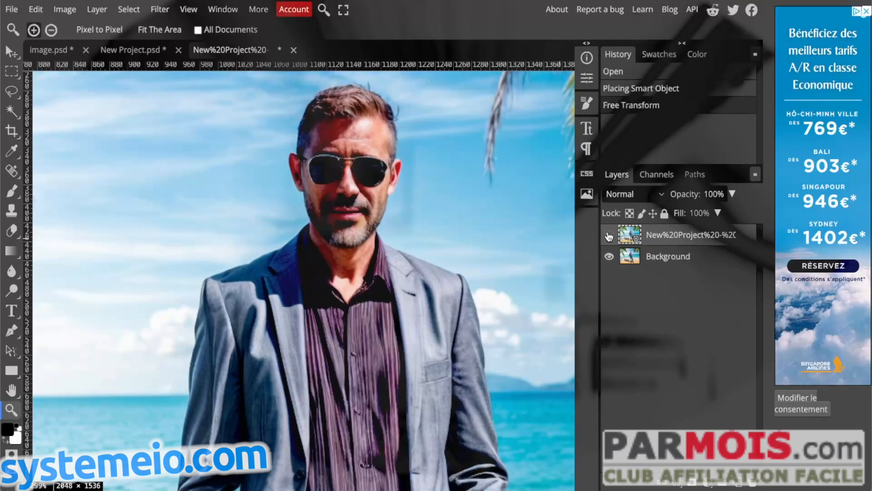
{"action": "left_click", "coordinate": [609, 235]}
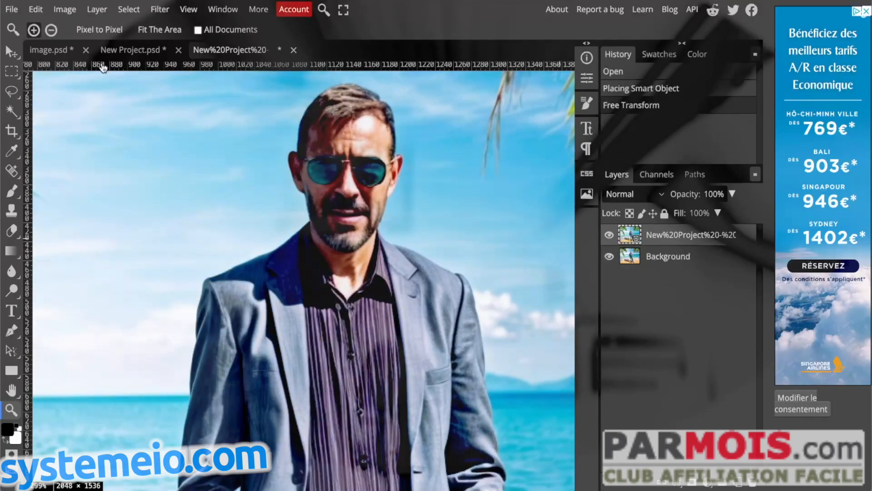
Step: Place the original composite New Project - 2024-04-30T124253.973.png as a new layer above the two enhanced versions
{"action": "right_click", "coordinate": [207, 329]}
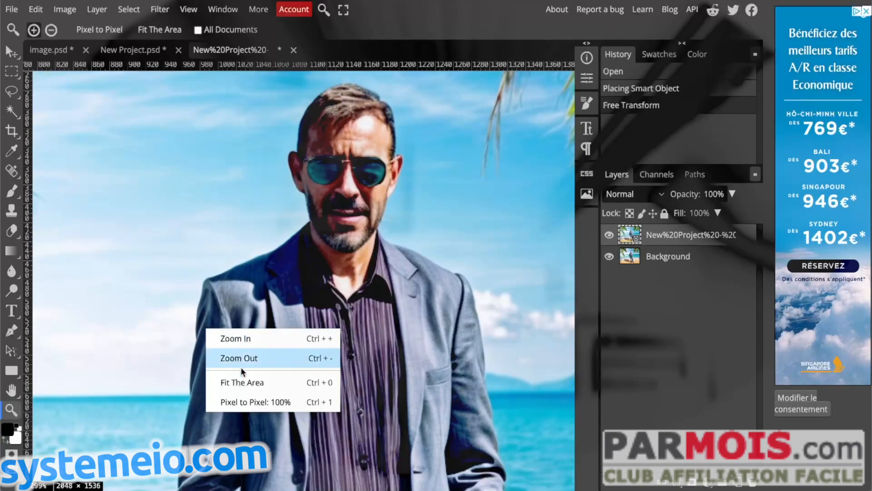
{"action": "left_click", "coordinate": [242, 383]}
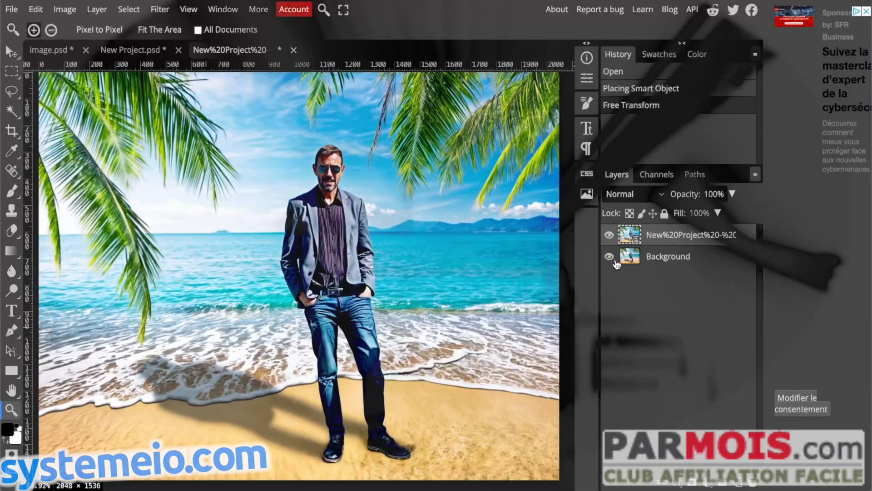
{"action": "left_click", "coordinate": [13, 13]}
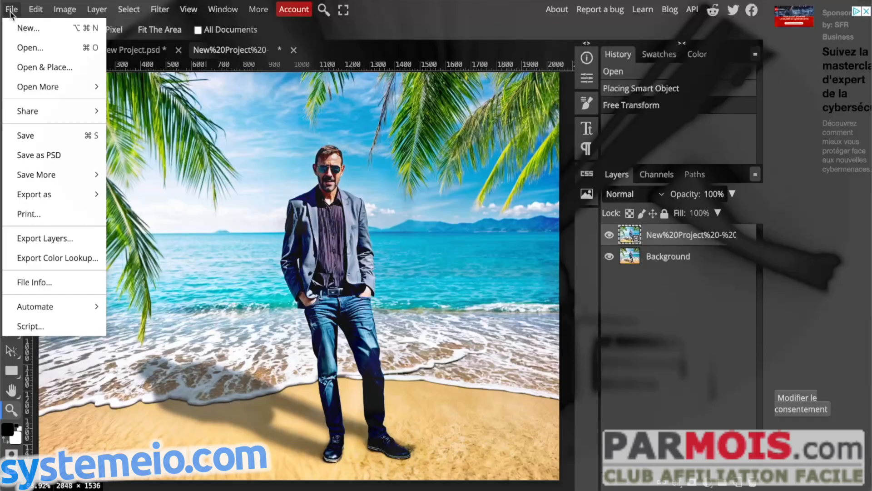
{"action": "left_click", "coordinate": [45, 68]}
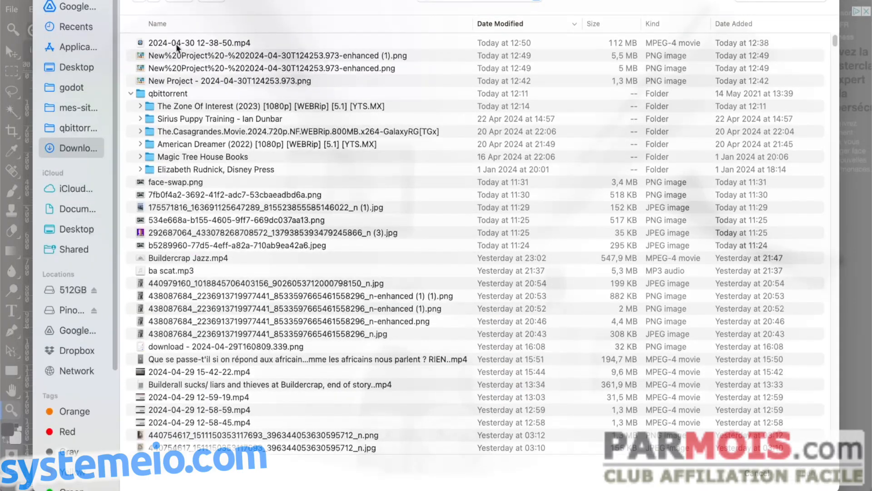
{"action": "left_click", "coordinate": [200, 81]}
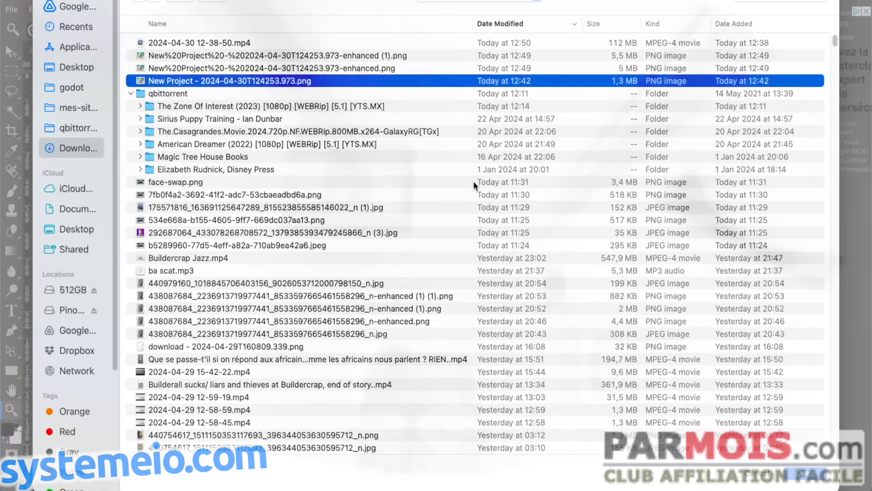
{"action": "left_click", "coordinate": [791, 481]}
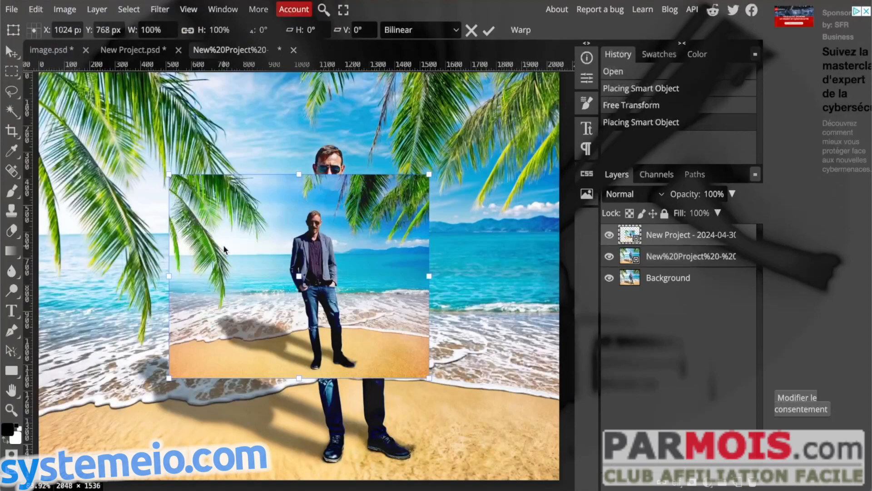
Step: Align the placed original with the canvas's upper-left corner and scale it to 200% to cover the whole canvas
{"action": "left_click_drag", "start_coordinate": [218, 226], "coordinate": [88, 120]}
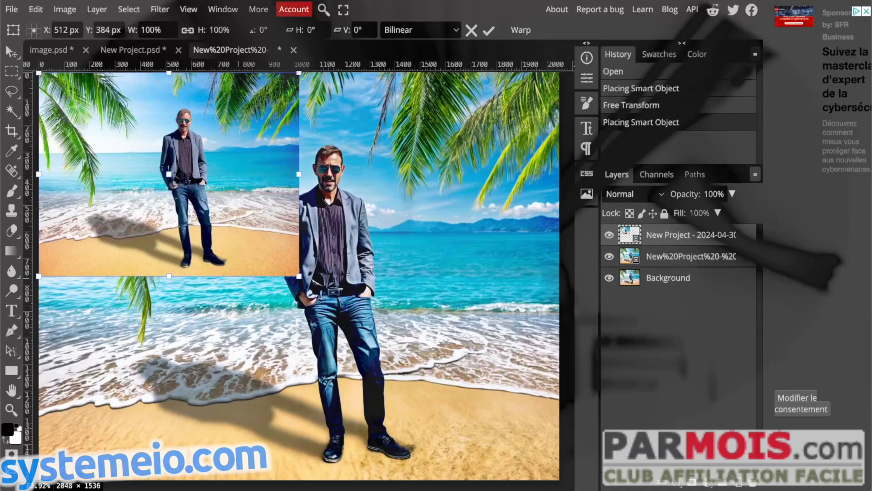
{"action": "left_click_drag", "start_coordinate": [300, 278], "coordinate": [561, 481]}
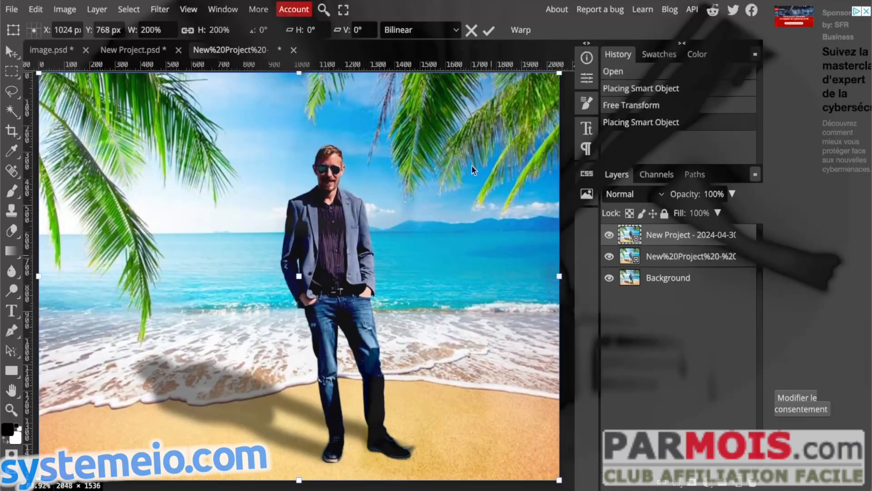
{"action": "left_click", "coordinate": [488, 31]}
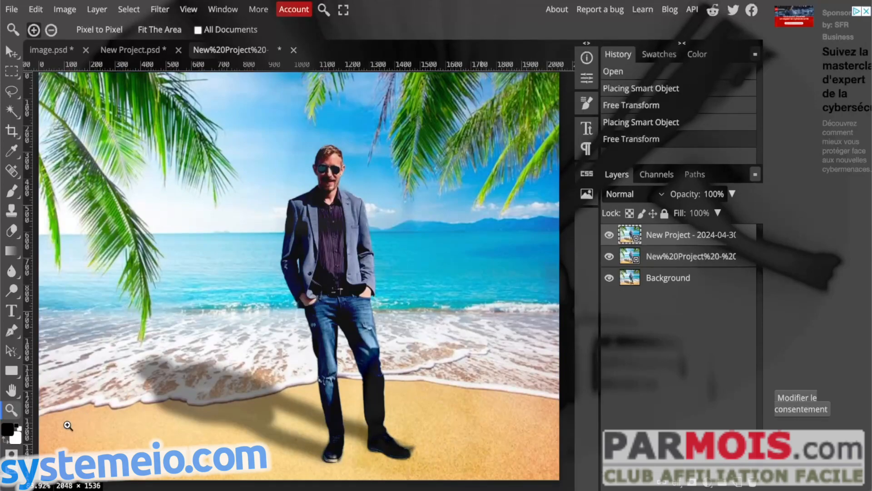
Step: Compare the original face with the enhanced one up close, and hide the enhanced layer directly beneath the original
{"action": "left_click_drag", "start_coordinate": [327, 167], "coordinate": [358, 176]}
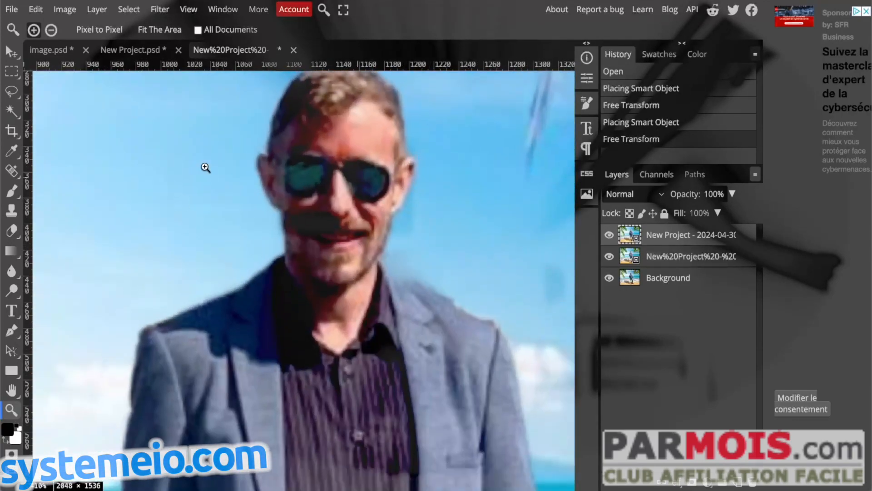
{"action": "left_click", "coordinate": [13, 393]}
{"action": "left_click_drag", "start_coordinate": [343, 216], "coordinate": [345, 278]}
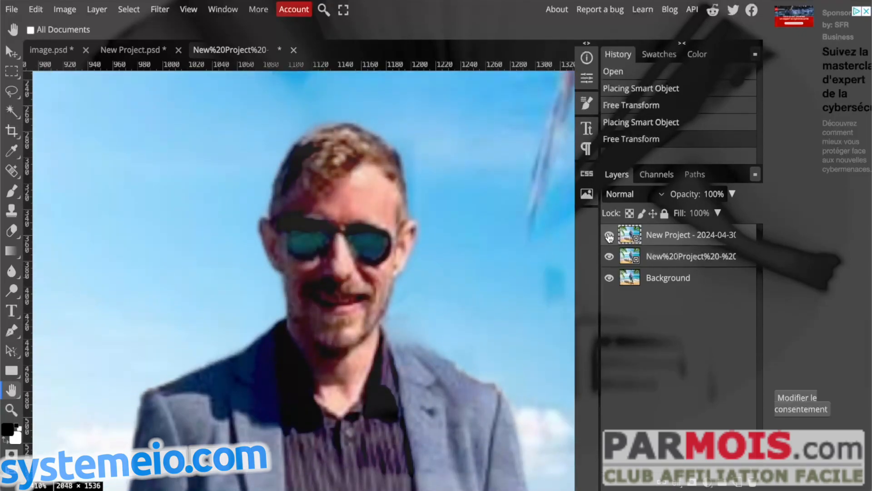
{"action": "left_click", "coordinate": [609, 236]}
{"action": "left_click", "coordinate": [609, 236]}
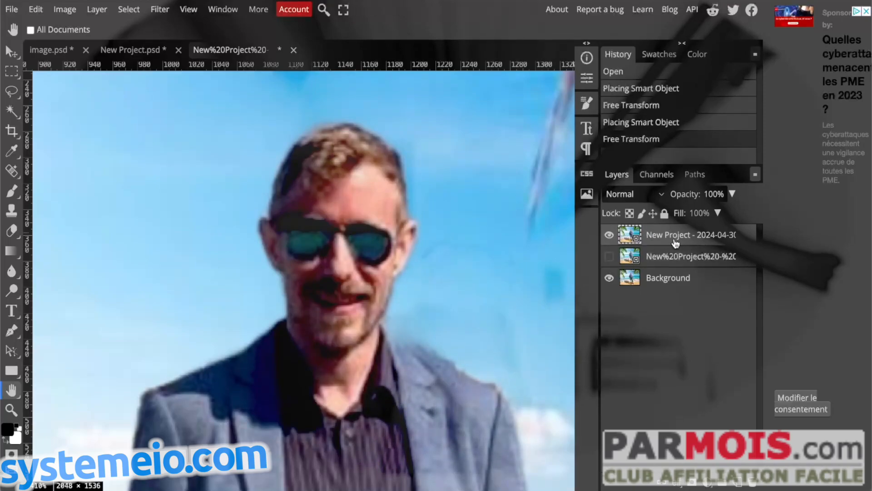
Step: Add a mask to the original layer and paint out the man's face and hair with the 41 px soft brush, hiding the Background layer
{"action": "left_click", "coordinate": [693, 484]}
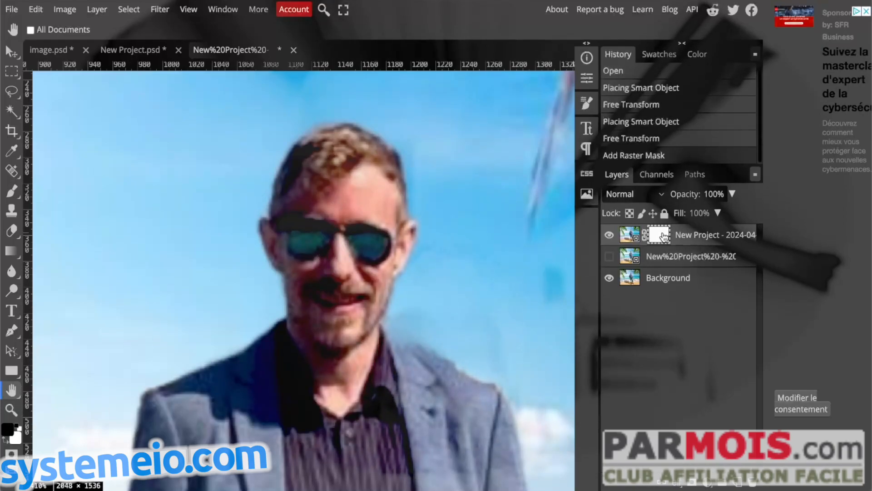
{"action": "left_click", "coordinate": [13, 192]}
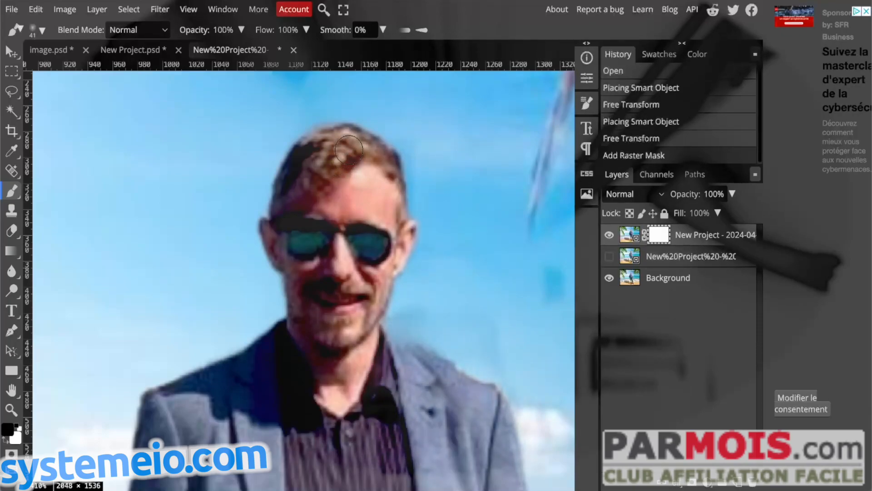
{"action": "mouse_move", "coordinate": [349, 154]}
{"action": "left_mouse_down"}
{"action": "mouse_move", "coordinate": [339, 166]}
{"action": "mouse_move", "coordinate": [354, 152]}
{"action": "mouse_move", "coordinate": [370, 180]}
{"action": "mouse_move", "coordinate": [372, 262]}
{"action": "mouse_move", "coordinate": [357, 298]}
{"action": "mouse_move", "coordinate": [330, 315]}
{"action": "mouse_move", "coordinate": [302, 238]}
{"action": "mouse_move", "coordinate": [290, 238]}
{"action": "mouse_move", "coordinate": [321, 151]}
{"action": "mouse_move", "coordinate": [345, 164]}
{"action": "mouse_move", "coordinate": [353, 254]}
{"action": "mouse_move", "coordinate": [345, 279]}
{"action": "mouse_move", "coordinate": [323, 210]}
{"action": "left_mouse_up"}
{"action": "left_click", "coordinate": [609, 279]}
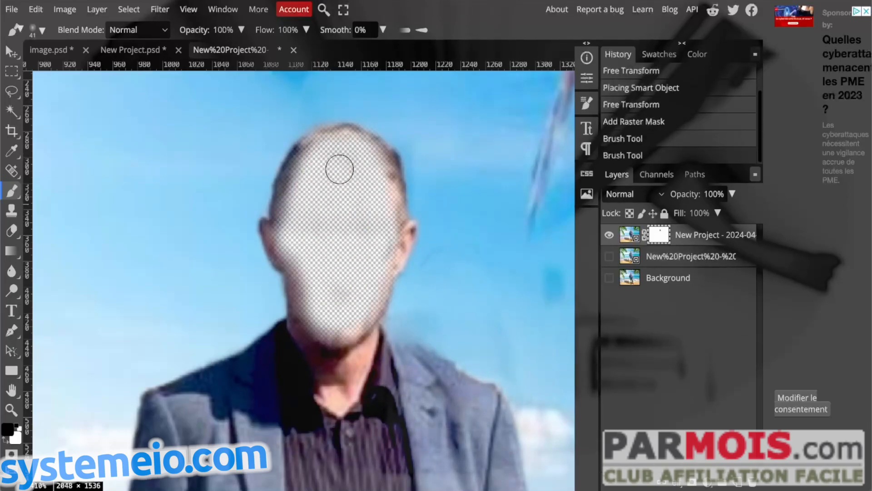
Step: Extend the masked-out area to the edges of the head and hair using the 24 px soft brush
{"action": "left_click", "coordinate": [37, 30]}
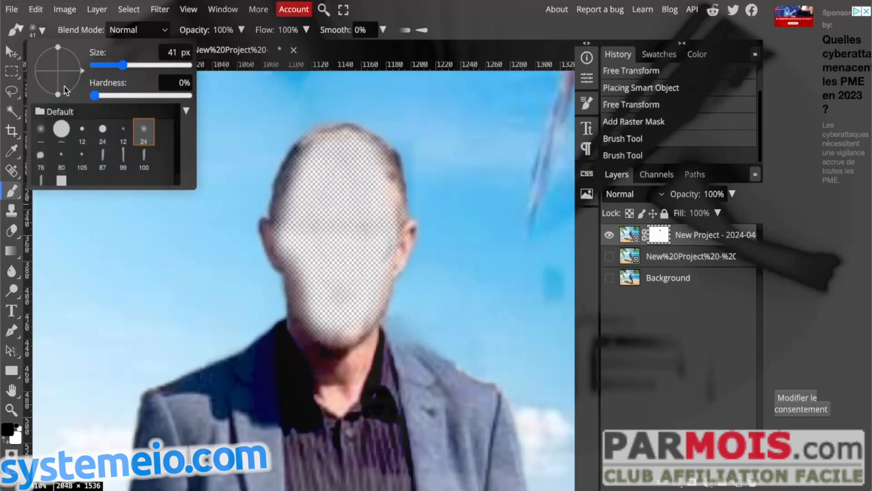
{"action": "left_click", "coordinate": [150, 135]}
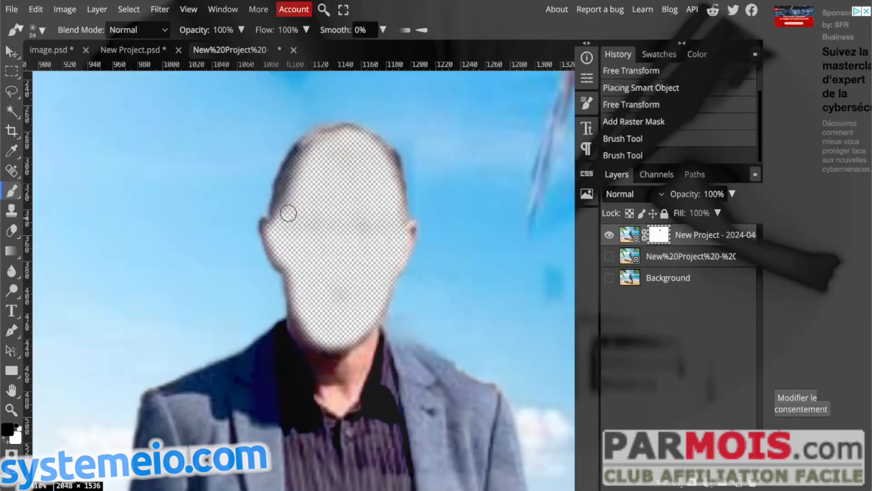
{"action": "mouse_move", "coordinate": [298, 166]}
{"action": "left_mouse_down"}
{"action": "mouse_move", "coordinate": [307, 145]}
{"action": "mouse_move", "coordinate": [350, 143]}
{"action": "mouse_move", "coordinate": [378, 173]}
{"action": "left_mouse_up"}
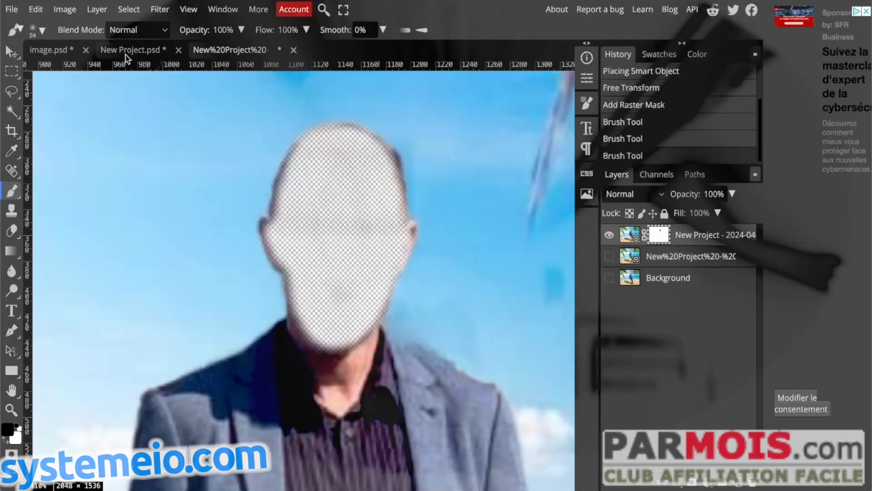
Step: Invert the layer mask to keep only the original face, and show the Background layer beneath it
{"action": "left_click", "coordinate": [62, 11]}
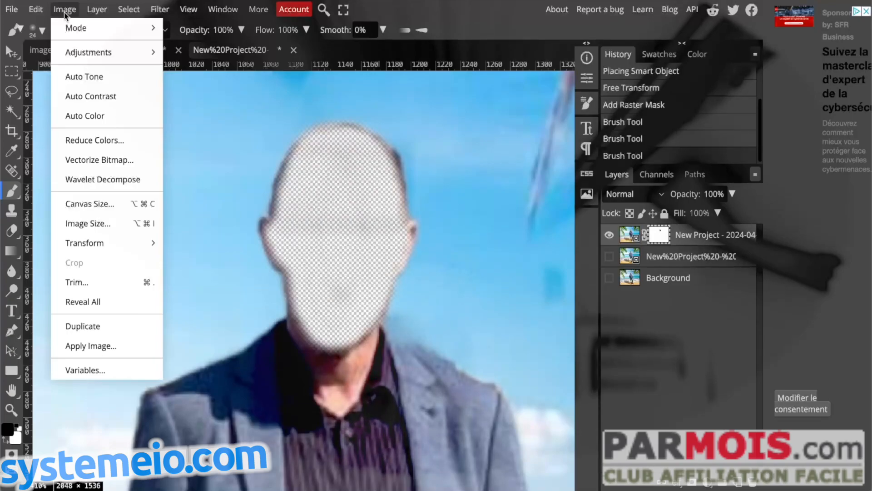
{"action": "mouse_move", "coordinate": [77, 54]}
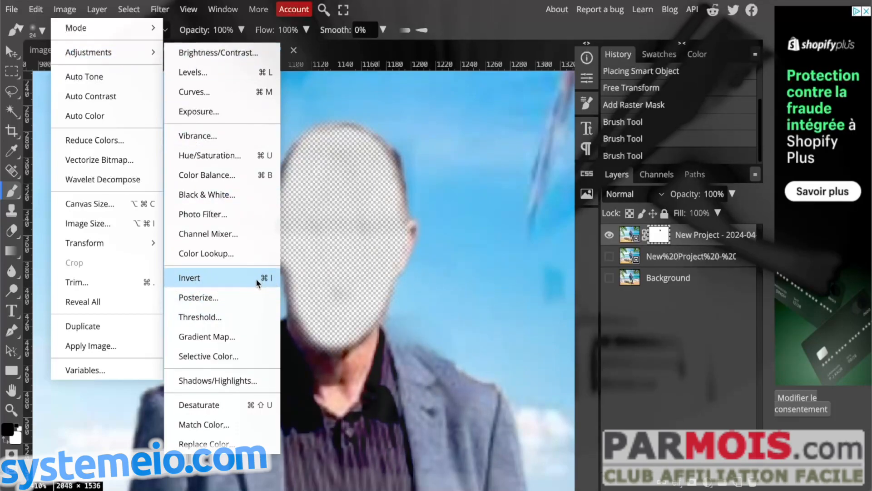
{"action": "left_click", "coordinate": [230, 277]}
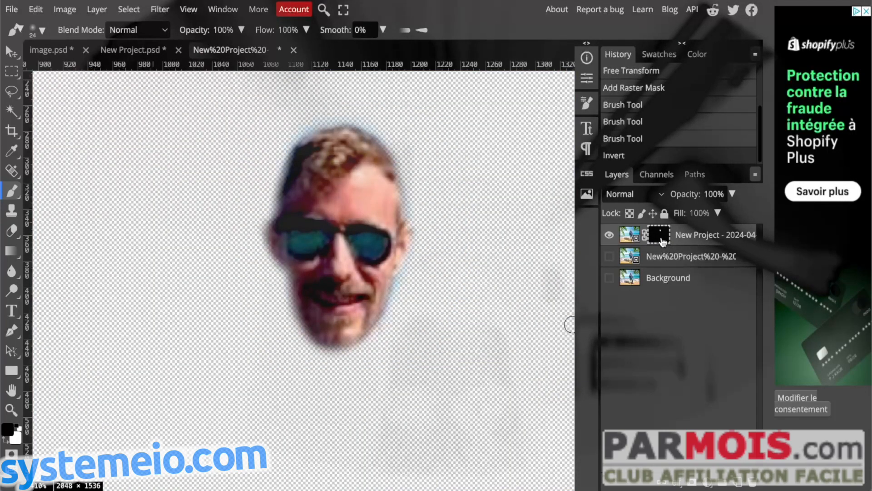
{"action": "left_click", "coordinate": [609, 279]}
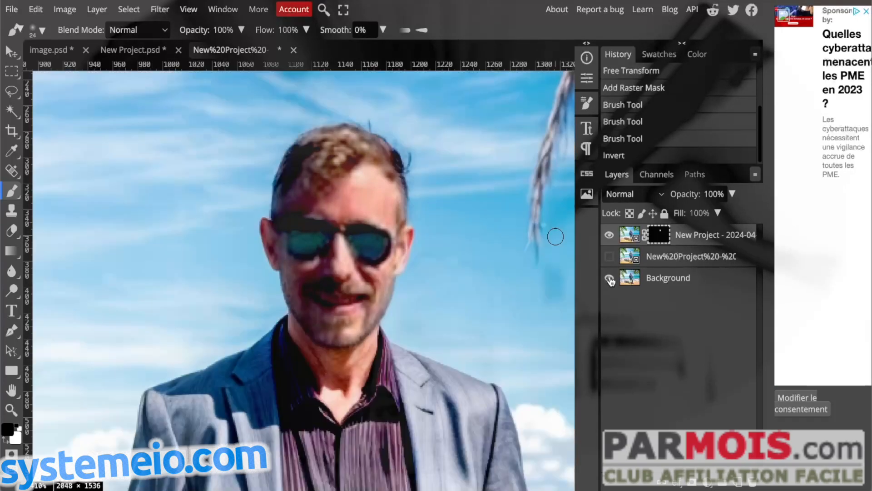
{"action": "left_click", "coordinate": [610, 279]}
{"action": "left_click", "coordinate": [610, 279]}
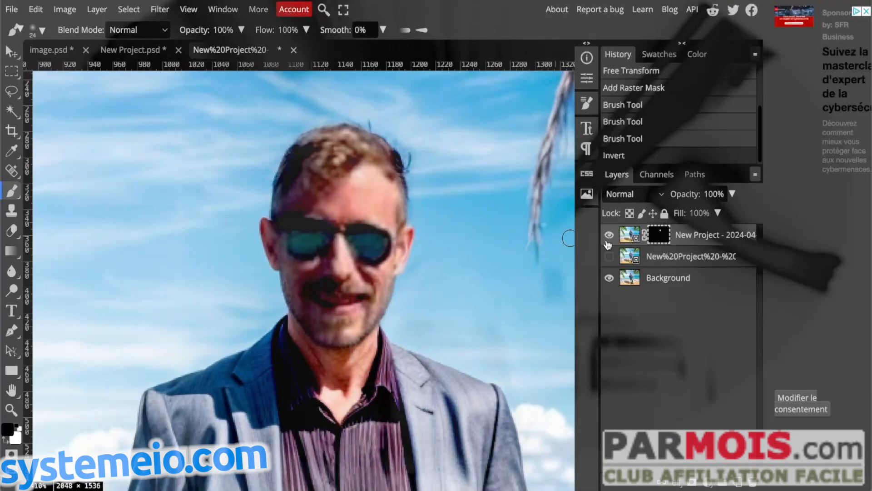
Step: Set the opacity of the masked original face layer to 90%
{"action": "left_click", "coordinate": [729, 239]}
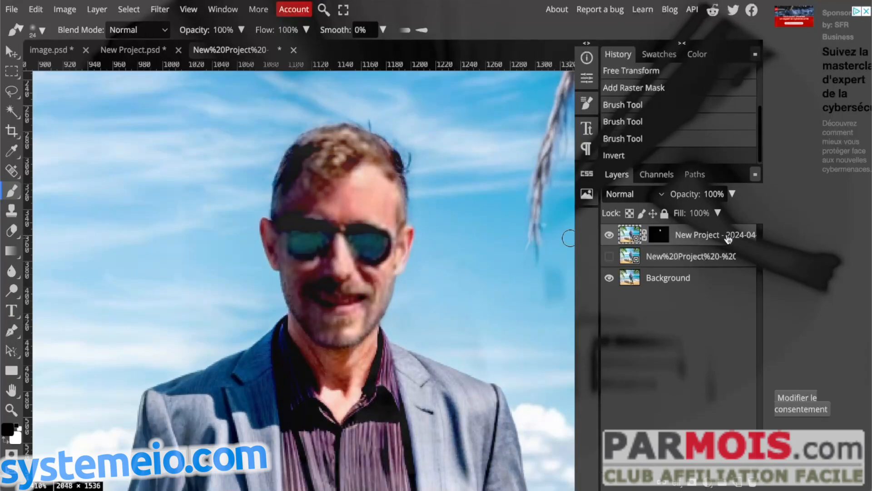
{"action": "left_click", "coordinate": [732, 195]}
{"action": "mouse_move", "coordinate": [731, 219]}
{"action": "left_mouse_down"}
{"action": "mouse_move", "coordinate": [673, 212]}
{"action": "mouse_move", "coordinate": [725, 212]}
{"action": "left_mouse_up"}
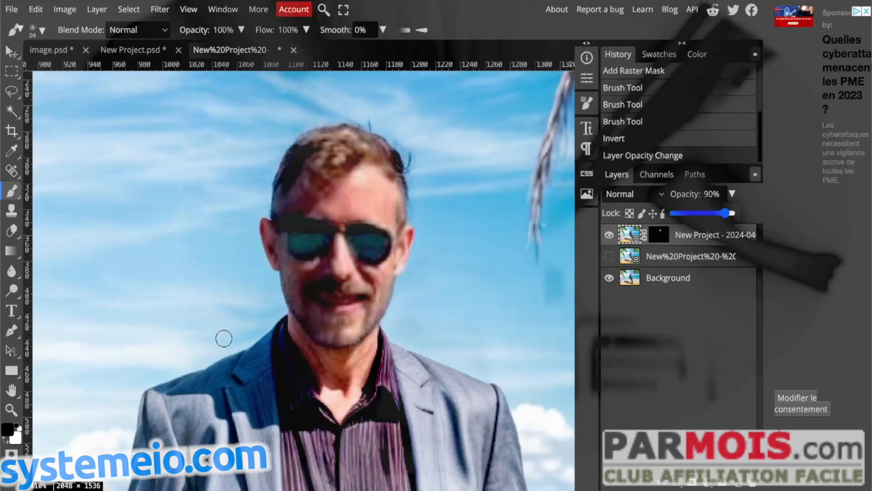
Step: Open the original composite "New Project - 2024-04-30T124253.973.png" as a separate document for comparison
{"action": "left_click", "coordinate": [11, 409]}
{"action": "right_click", "coordinate": [291, 260]}
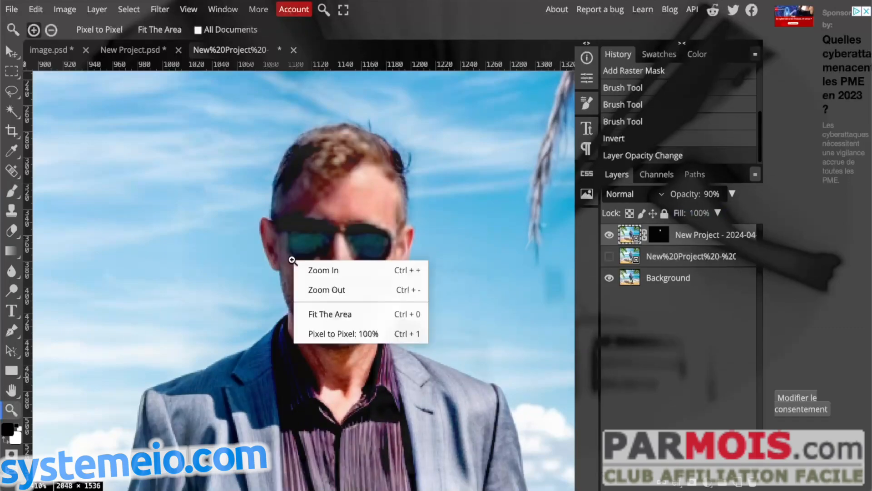
{"action": "left_click", "coordinate": [326, 314]}
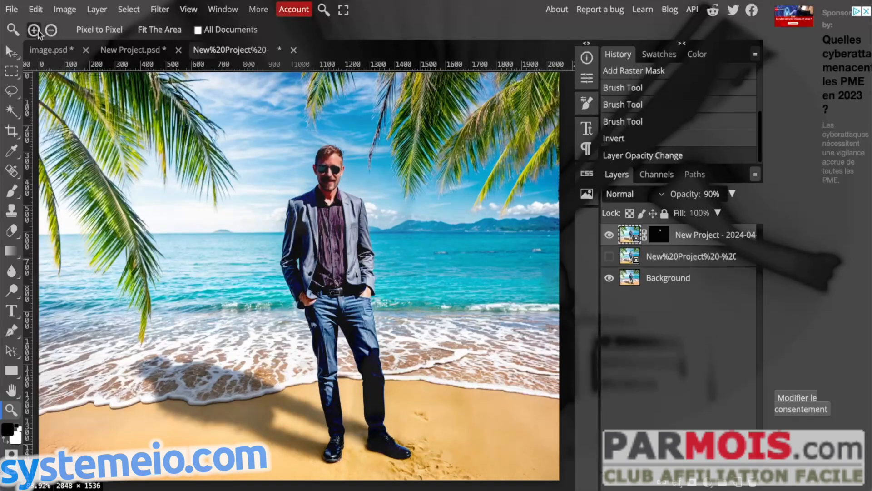
{"action": "left_click", "coordinate": [11, 9]}
{"action": "left_click", "coordinate": [35, 47]}
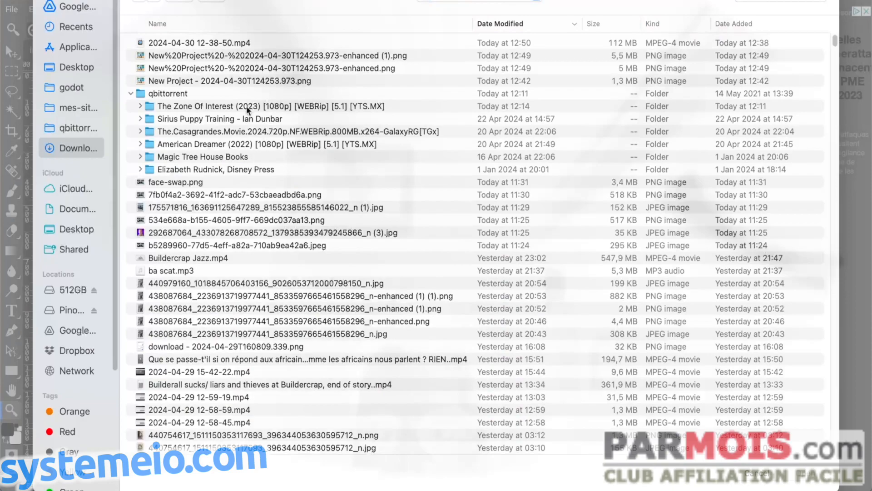
{"action": "left_click", "coordinate": [192, 81]}
{"action": "left_click", "coordinate": [794, 471]}
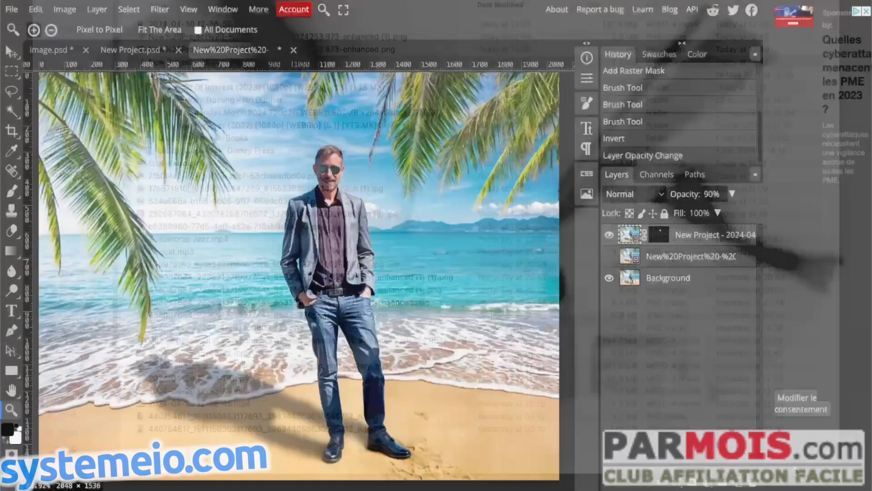
{"action": "left_click", "coordinate": [307, 261]}
{"action": "left_click_drag", "start_coordinate": [313, 263], "coordinate": [314, 263]}
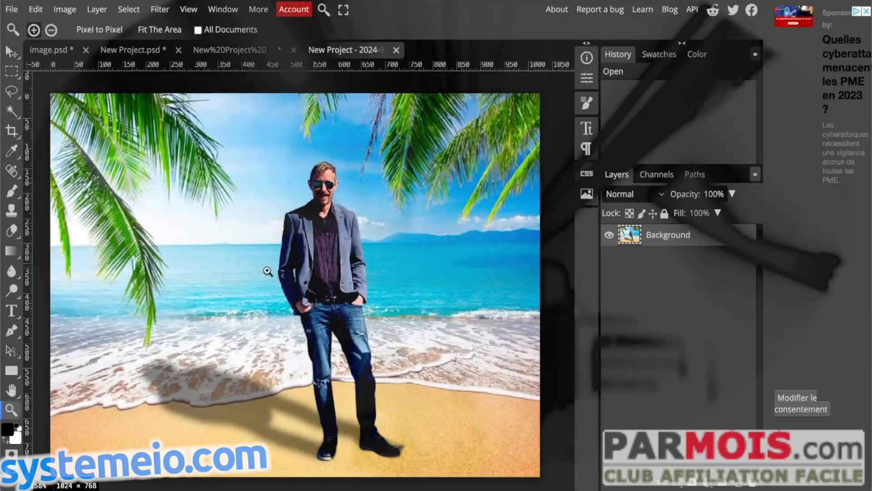
Step: Compare the whole blended composite with the original image by switching between the two documents
{"action": "left_click", "coordinate": [250, 51]}
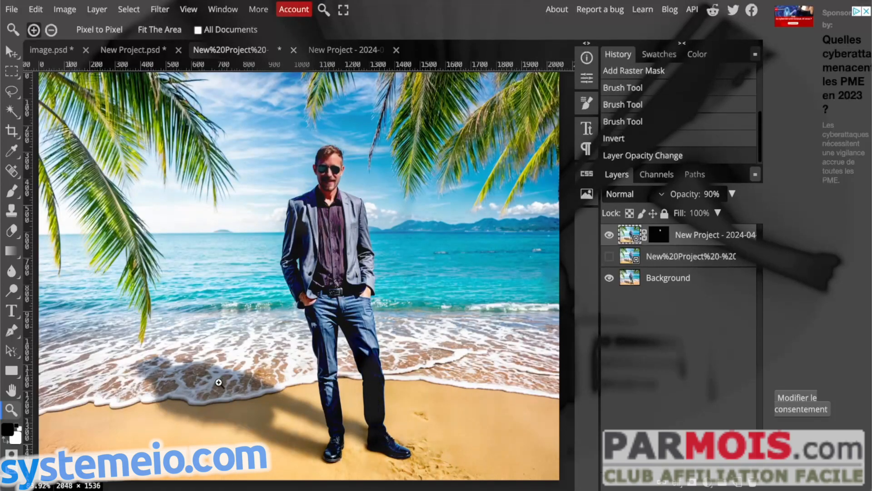
{"action": "left_click", "coordinate": [345, 50]}
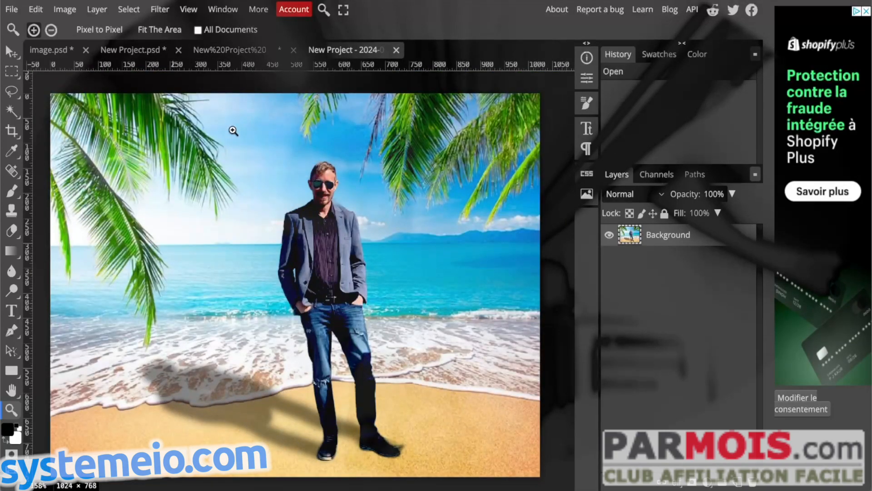
{"action": "left_click", "coordinate": [243, 54]}
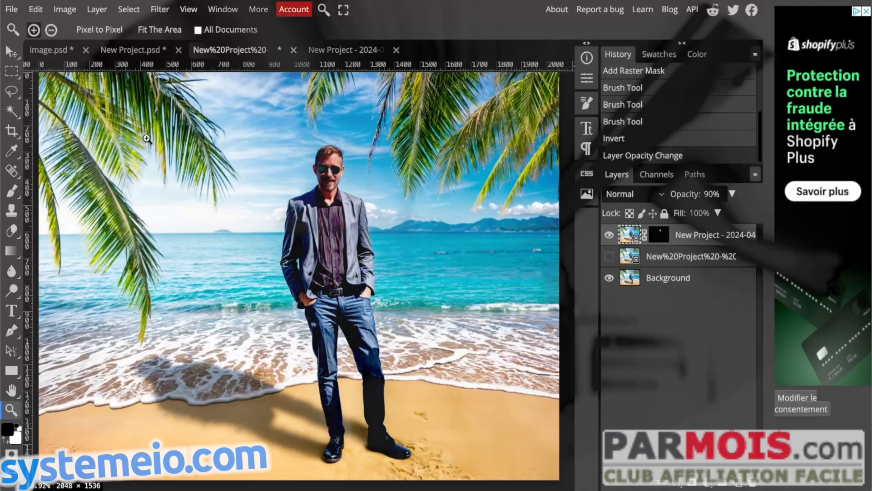
Step: Export the blended composite as a PNG at 2048 × 1536 px and 100% quality
{"action": "left_click", "coordinate": [15, 12]}
{"action": "mouse_move", "coordinate": [61, 186]}
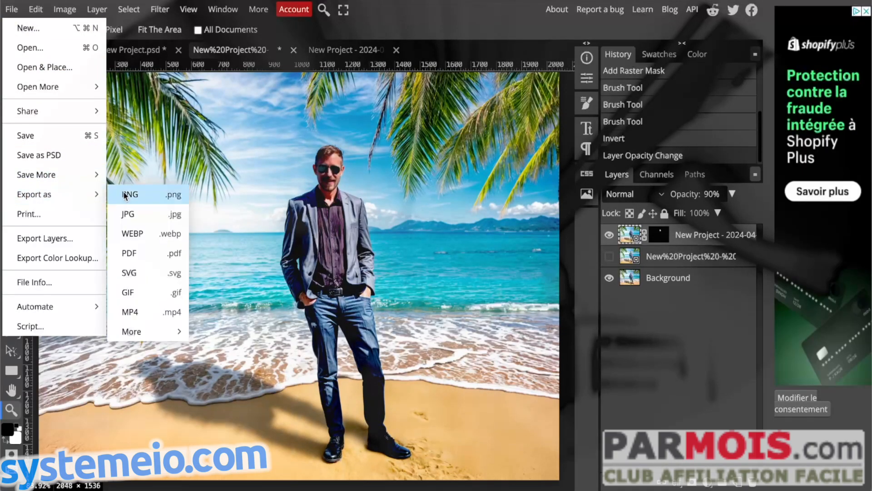
{"action": "left_click", "coordinate": [172, 198]}
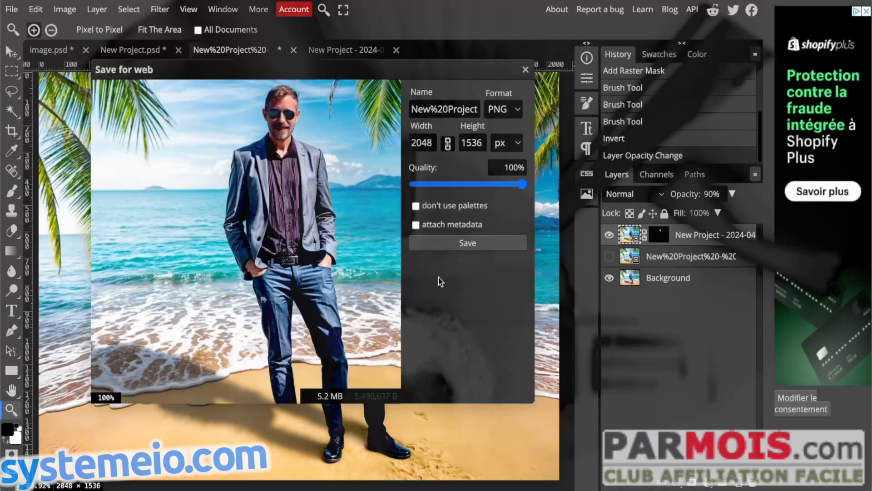
{"action": "left_click", "coordinate": [455, 243]}
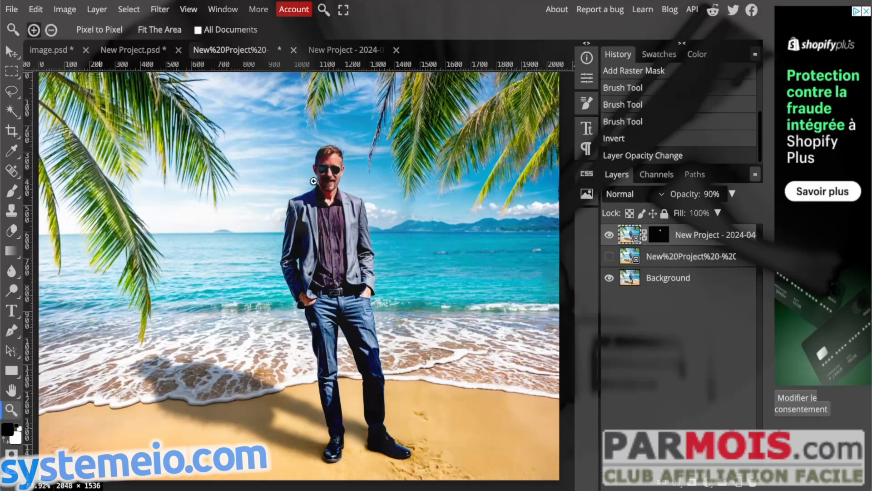
Step: Check the original image again, and examine the man's face up close in the blended composite
{"action": "left_click", "coordinate": [341, 50]}
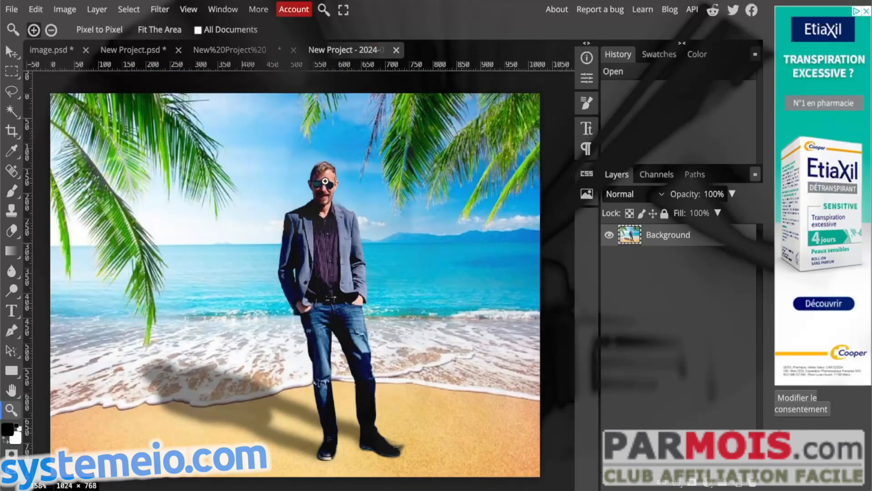
{"action": "left_click", "coordinate": [259, 50]}
{"action": "left_click", "coordinate": [331, 179]}
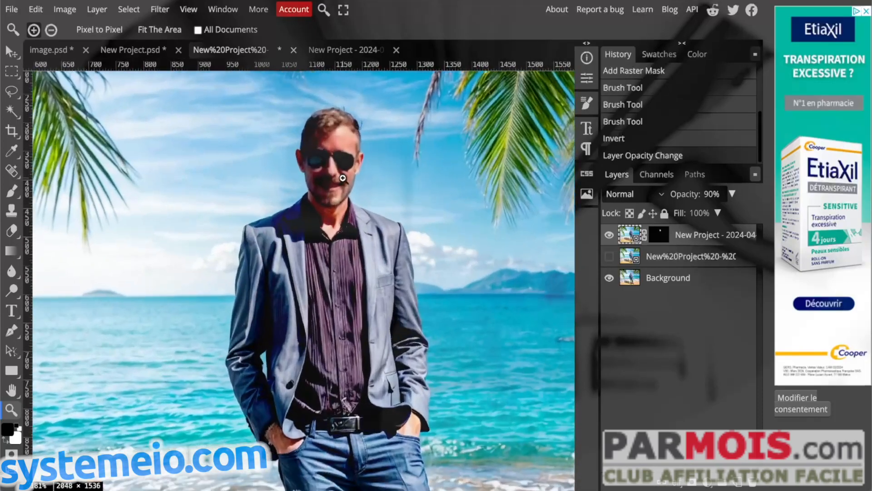
{"action": "left_click", "coordinate": [342, 178]}
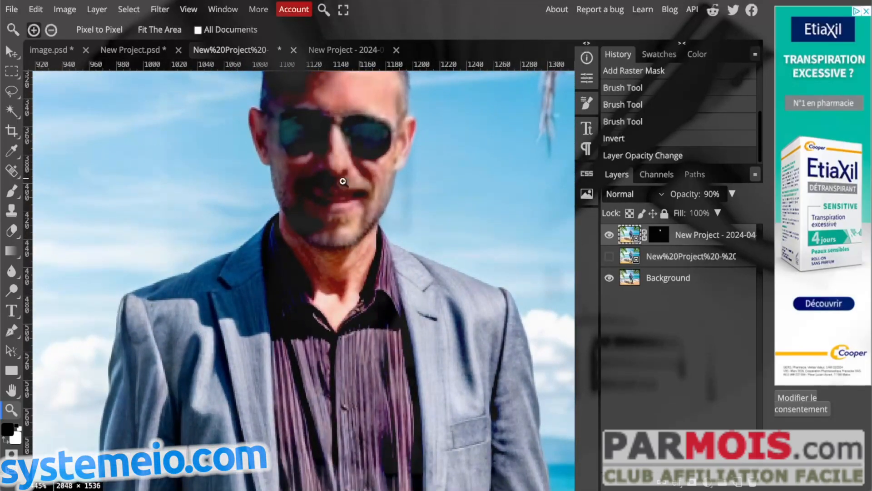
{"action": "left_click", "coordinate": [340, 157], "text": "alt"}
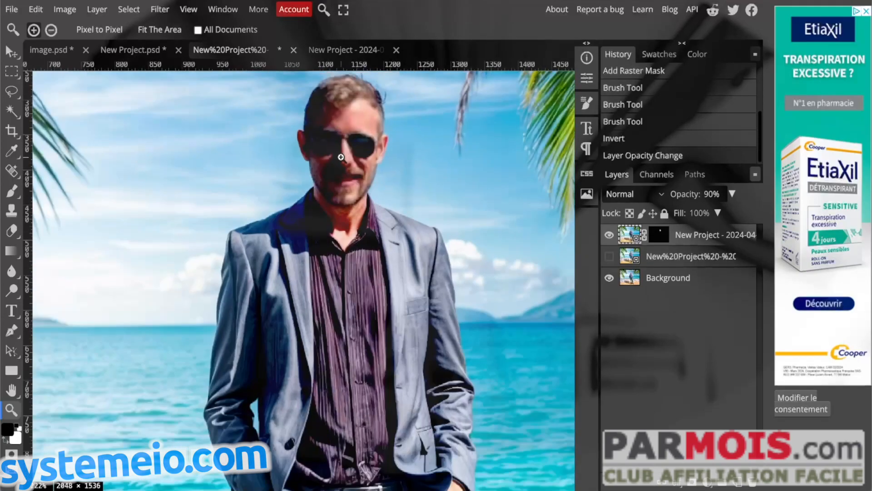
{"action": "left_click", "coordinate": [341, 157], "text": "alt"}
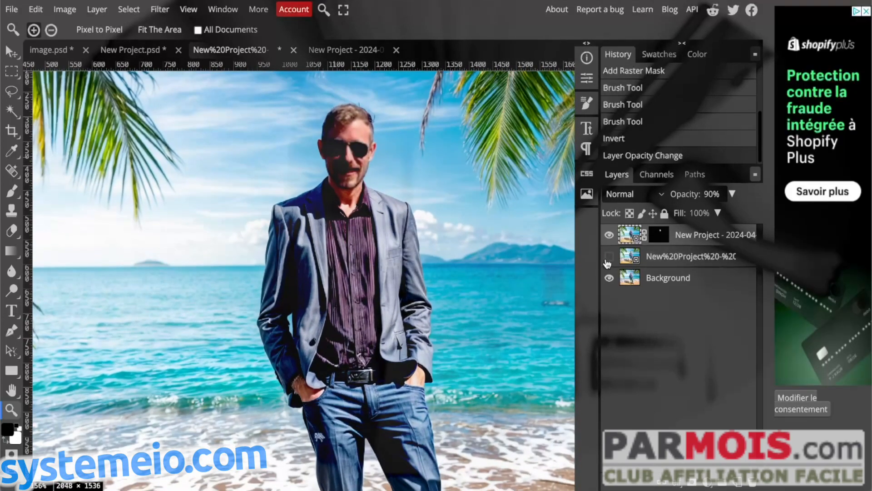
Step: Show the middle enhanced layer beneath the masked face, and compare the man's face with the top layer hidden and shown
{"action": "left_click", "coordinate": [609, 257]}
{"action": "left_click", "coordinate": [609, 235]}
{"action": "left_click", "coordinate": [375, 173]}
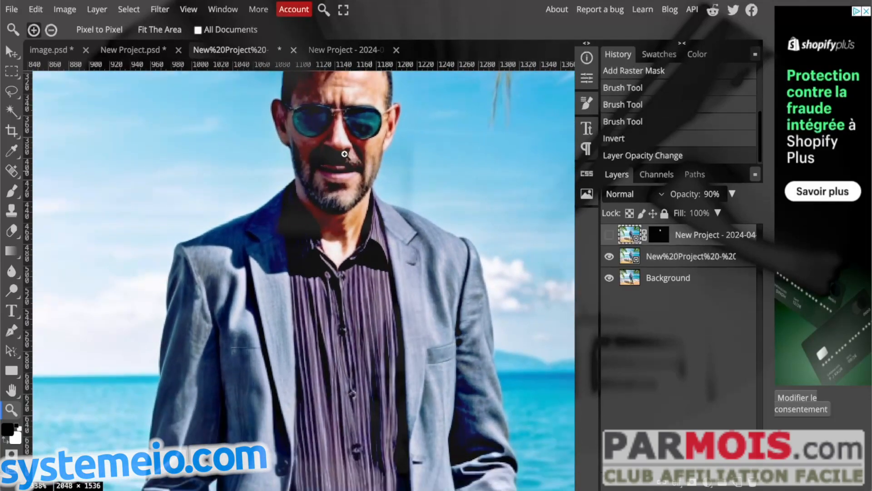
{"action": "left_click", "coordinate": [609, 235]}
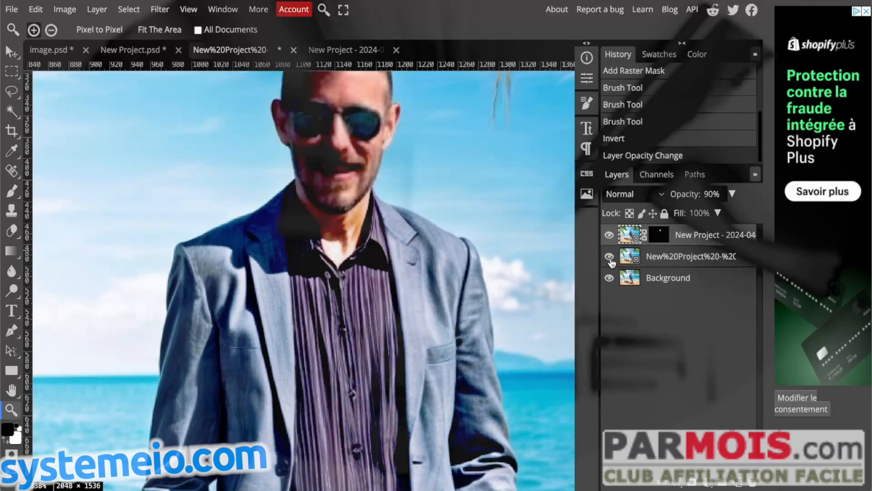
{"action": "scroll", "coordinate": [276, 227], "scroll_direction": "down", "scroll_amount": 2}
{"action": "right_click", "coordinate": [239, 328]}
{"action": "left_click", "coordinate": [288, 385]}
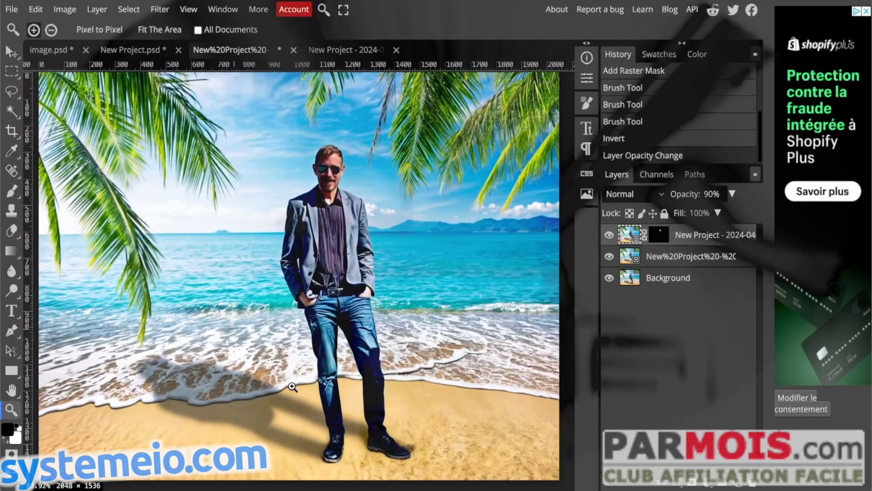